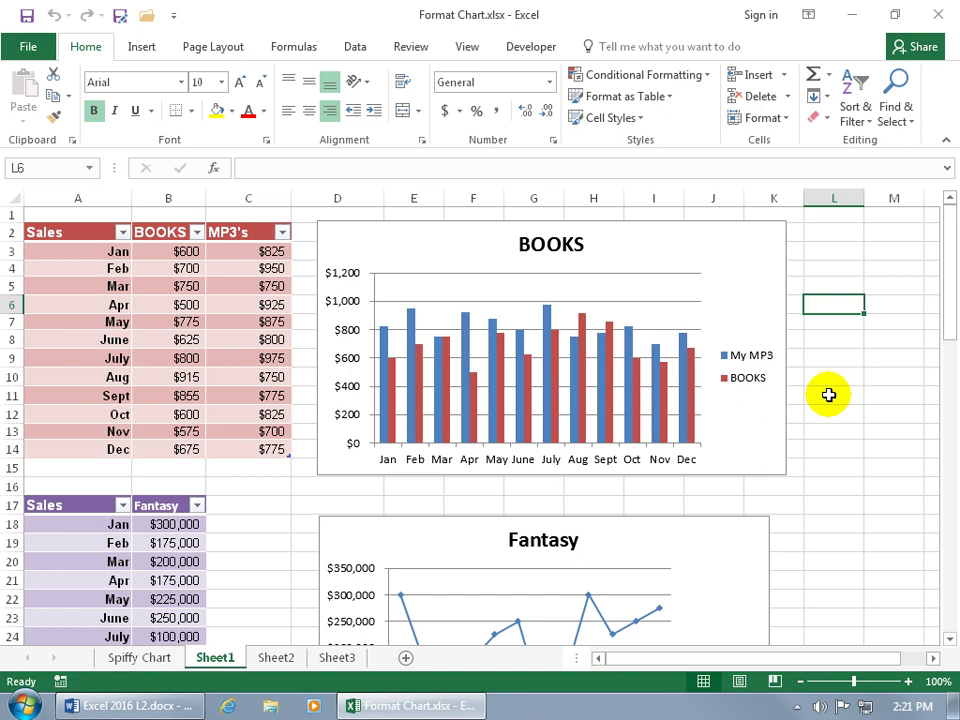
Apply chart Style 5 to the BOOKS column chart
click(733, 325)
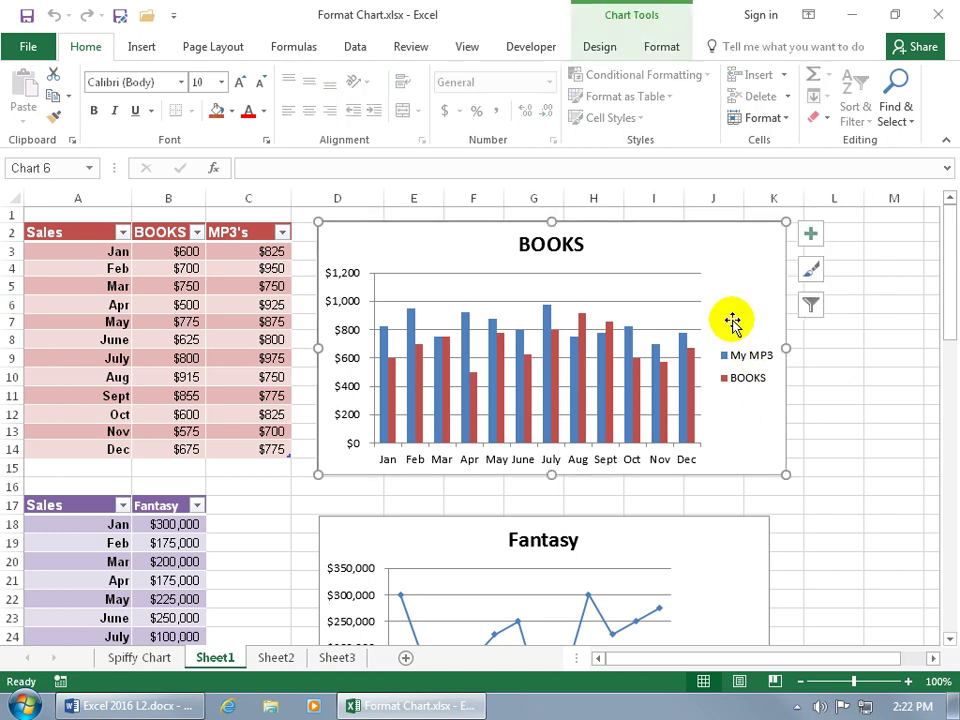
click(811, 270)
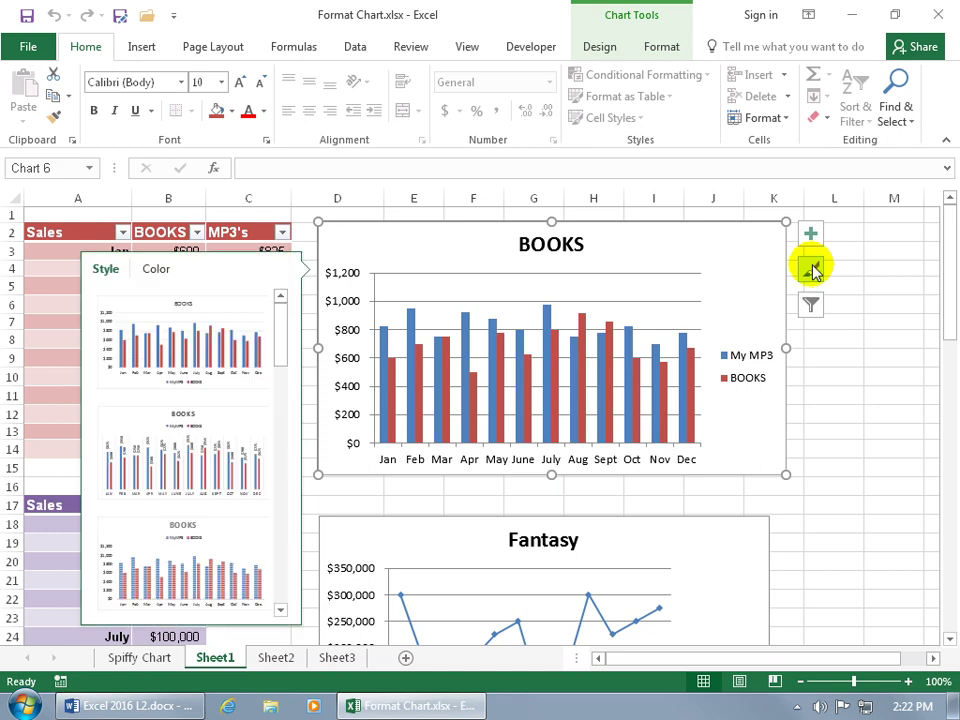
click(157, 270)
click(110, 271)
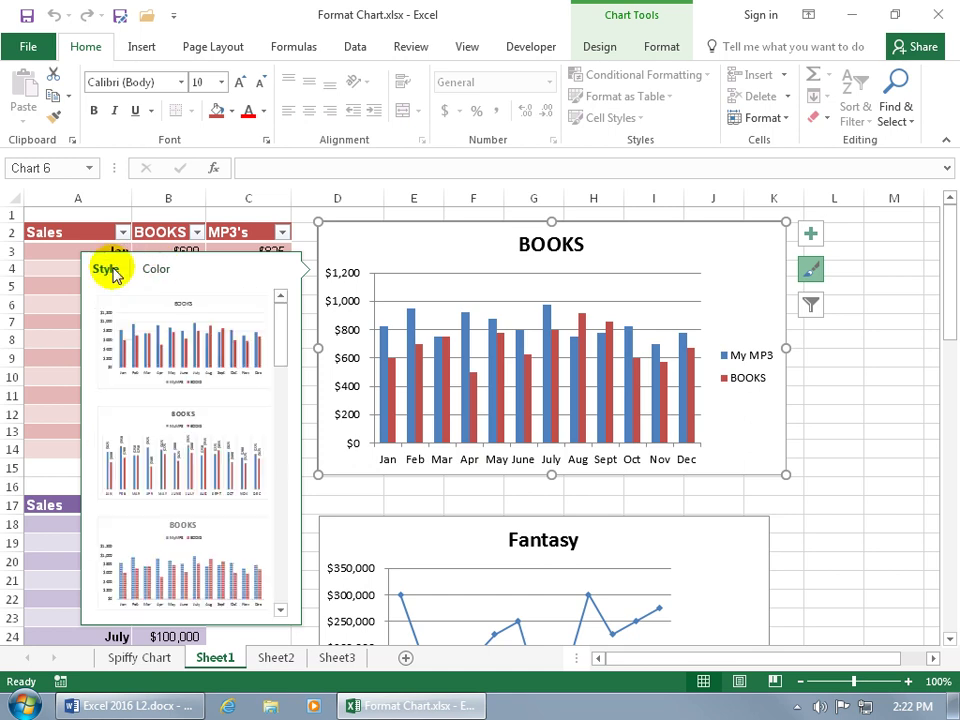
click(602, 52)
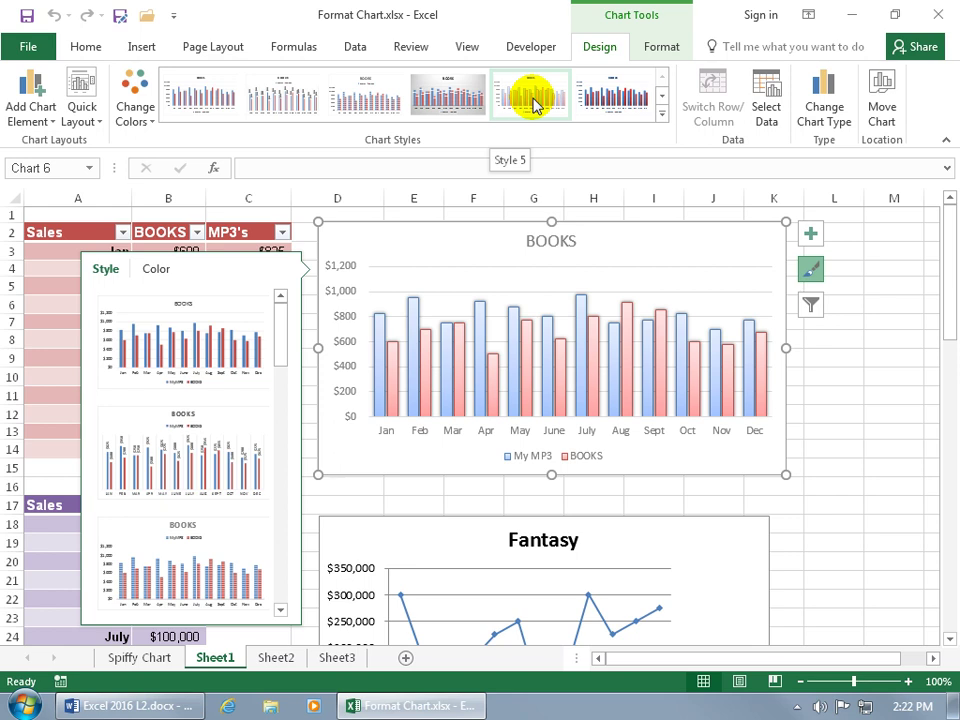
click(535, 105)
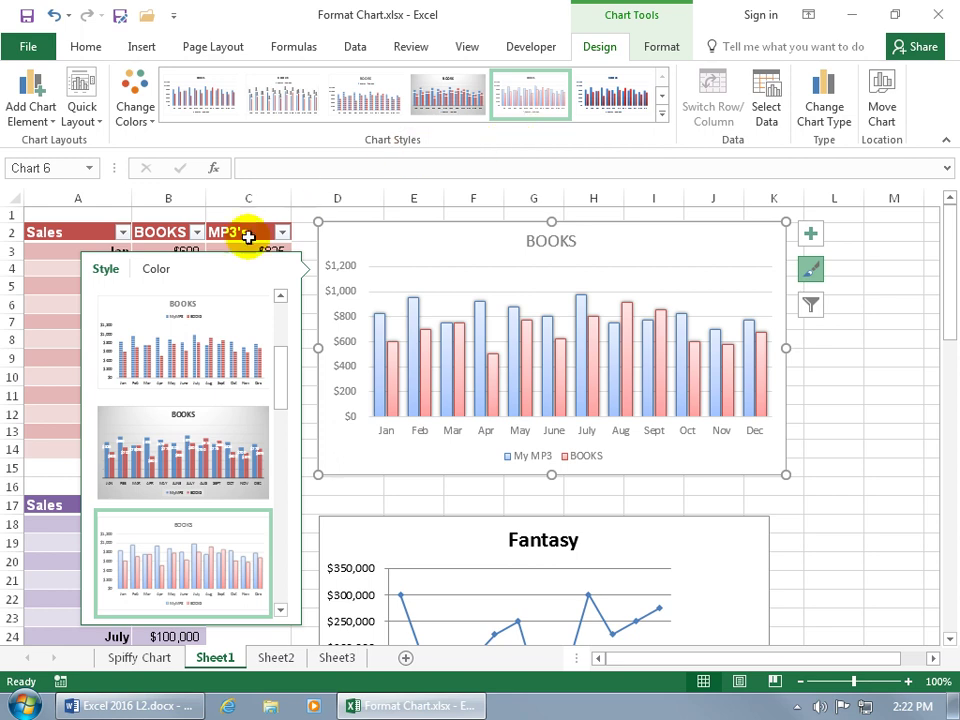
Recolor the BOOKS chart with Colorful Palette 3
click(158, 270)
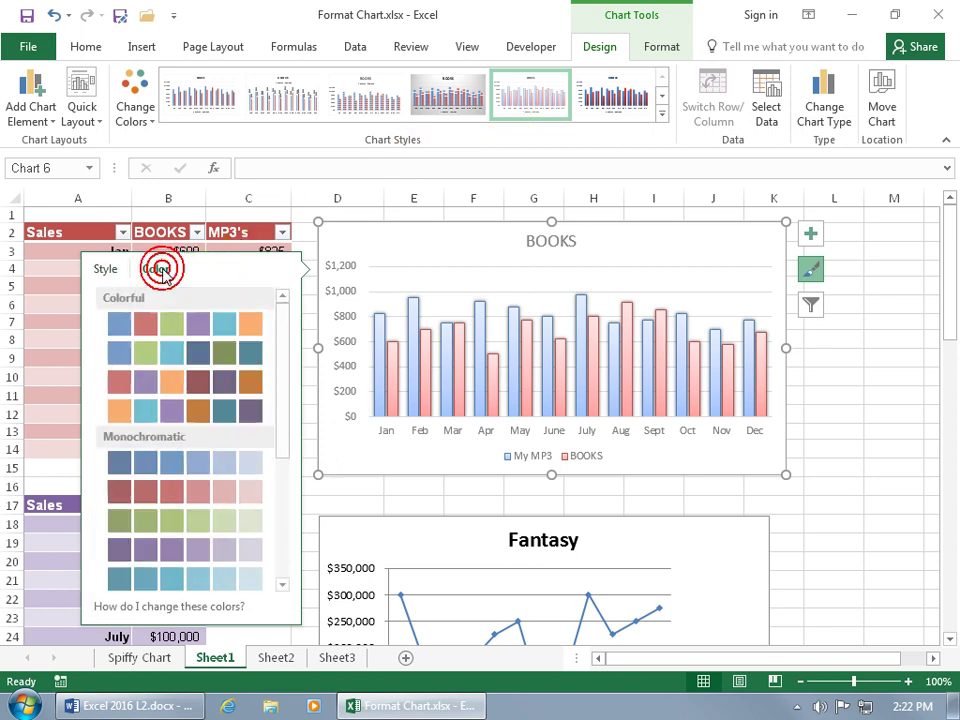
click(146, 118)
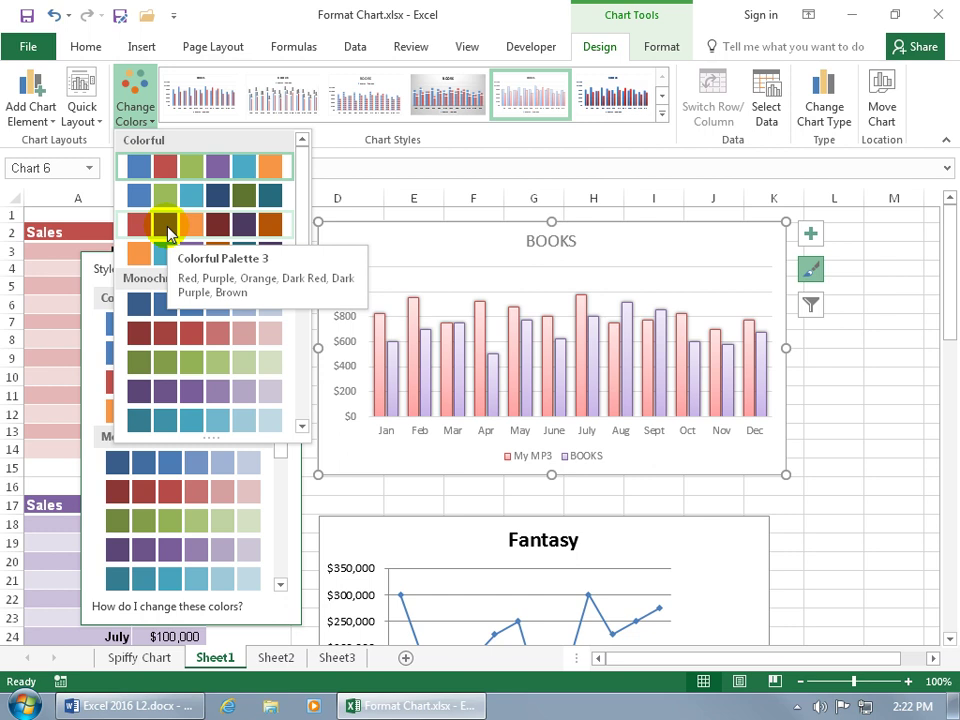
click(165, 226)
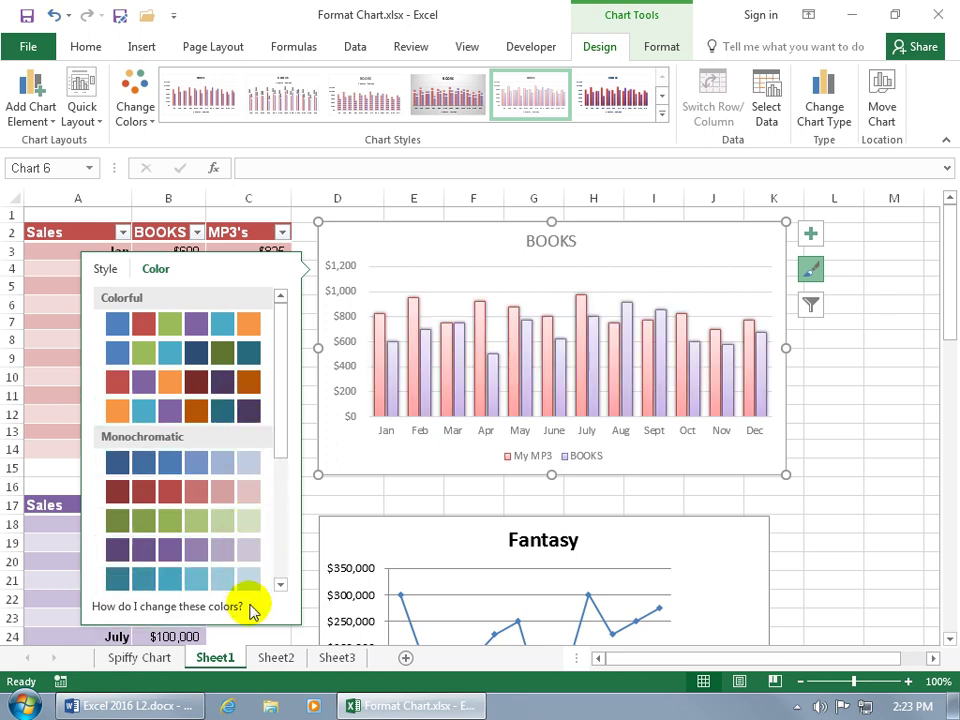
Examine the workbook's theme color sets and the option for customizing them
mouse_move(222, 610)
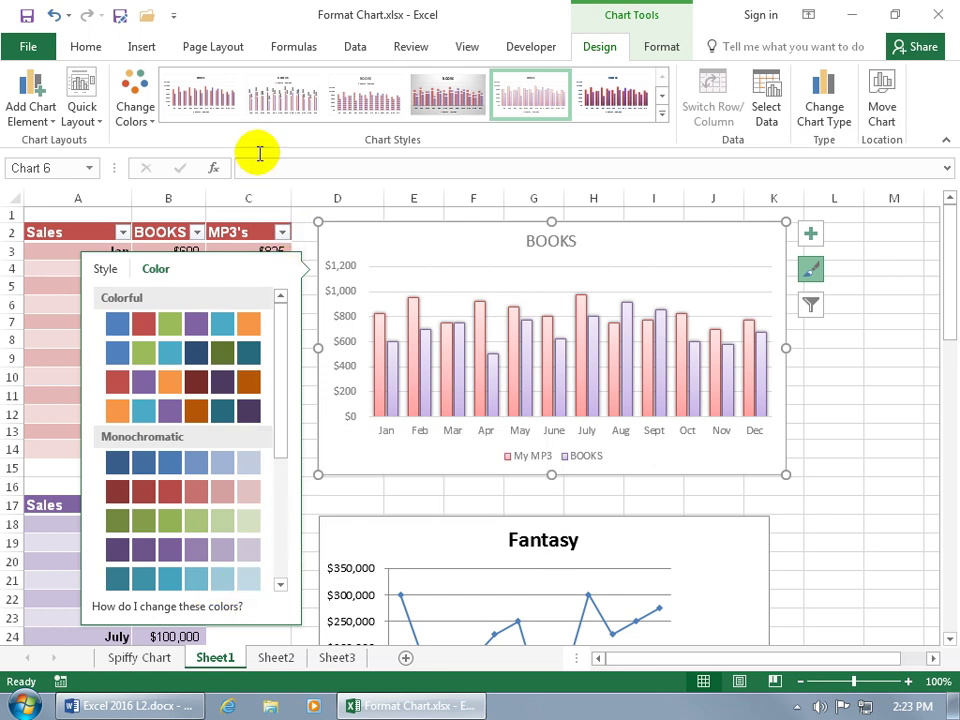
click(222, 48)
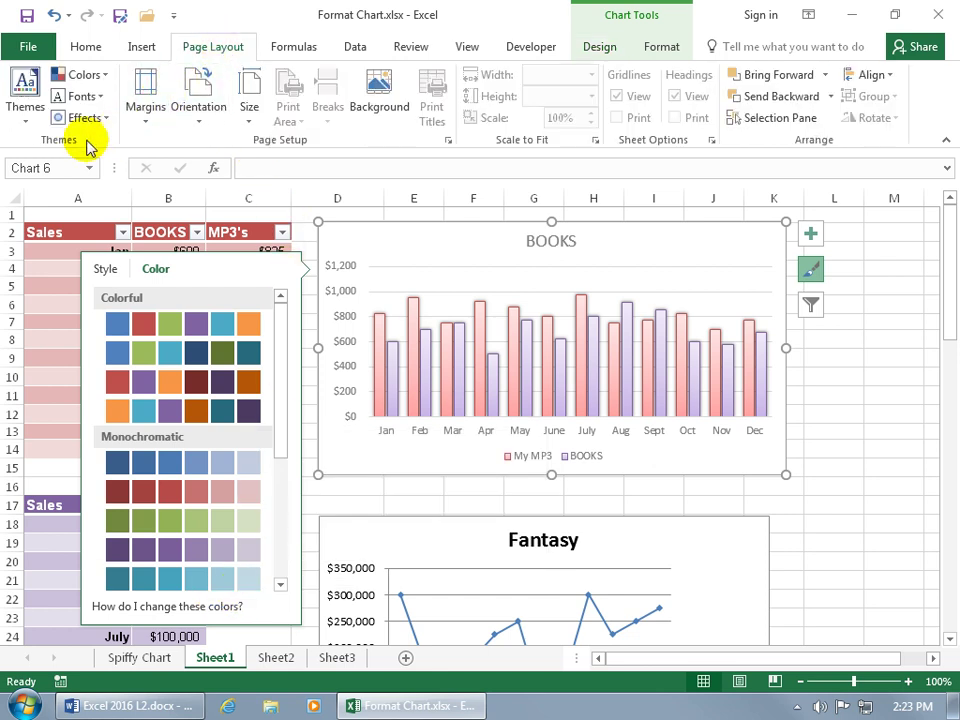
click(105, 77)
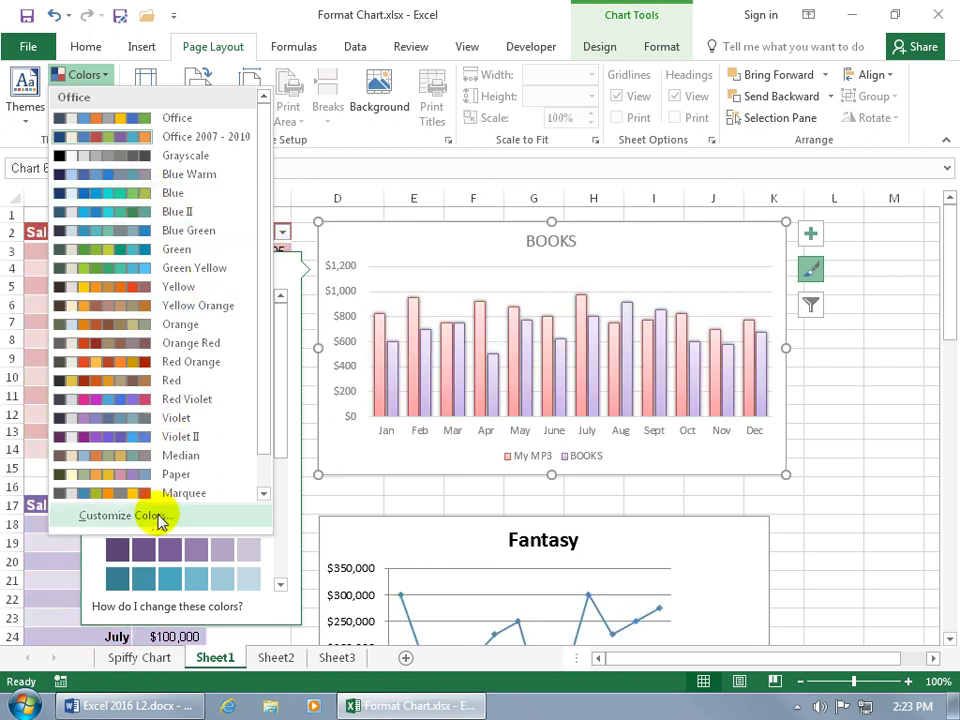
click(325, 493)
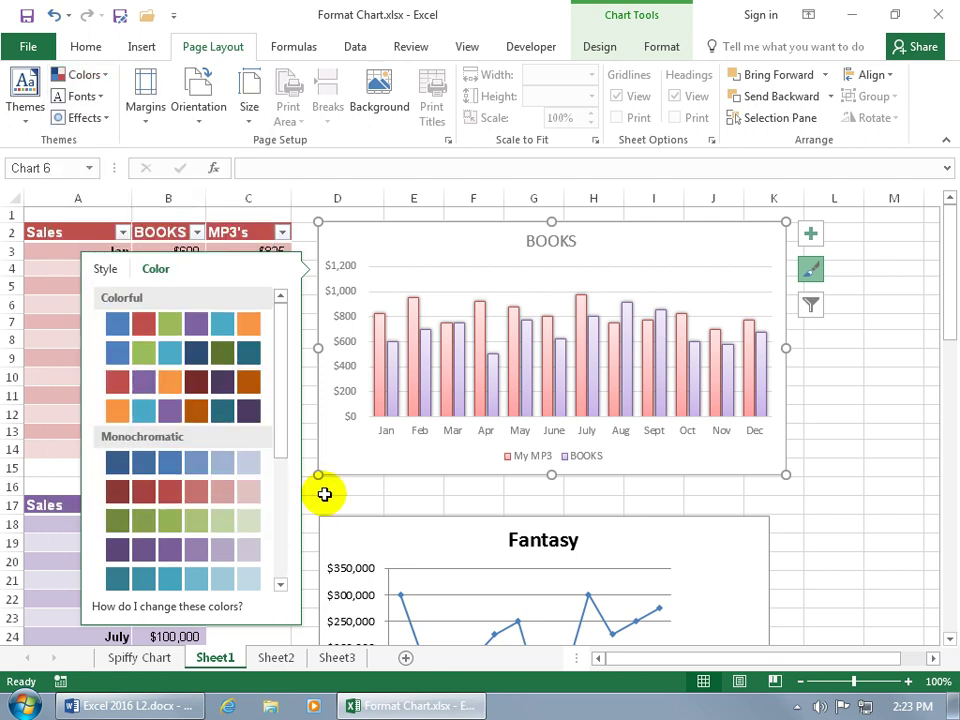
click(325, 493)
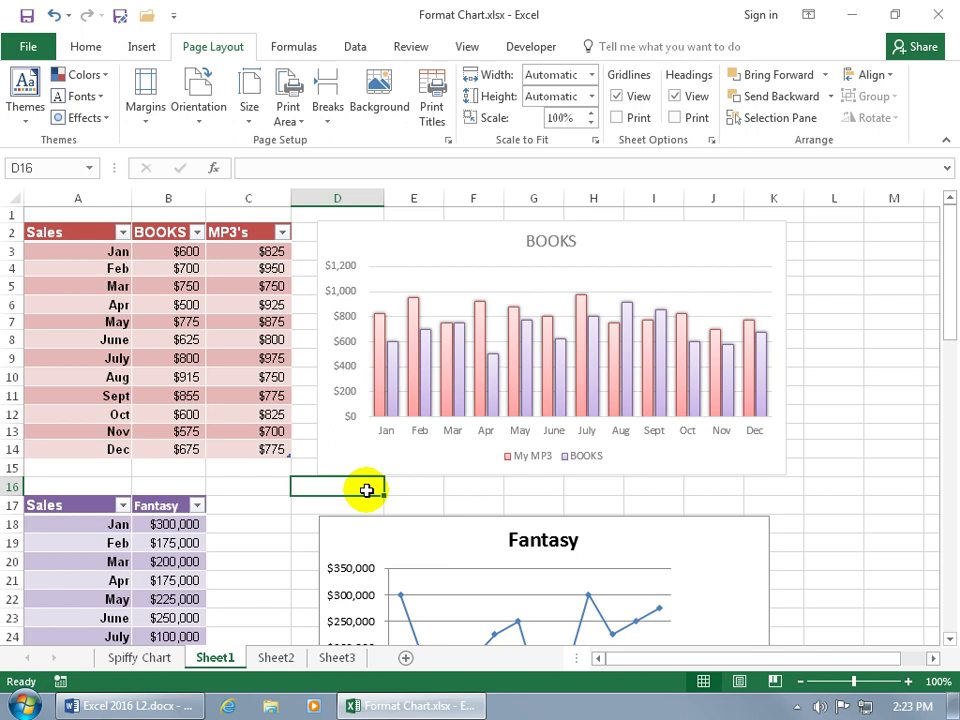
Apply the quick layout Layout 5, which has a data table and a vertical axis title, to the BOOKS chart
click(446, 452)
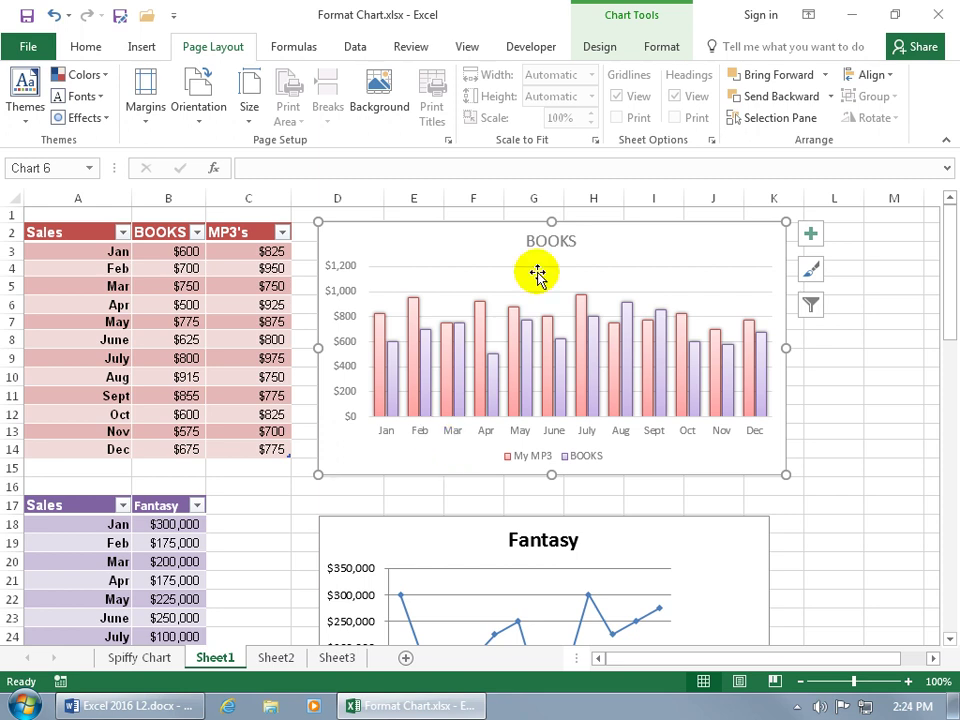
scroll(606, 60, up, 2)
click(600, 47)
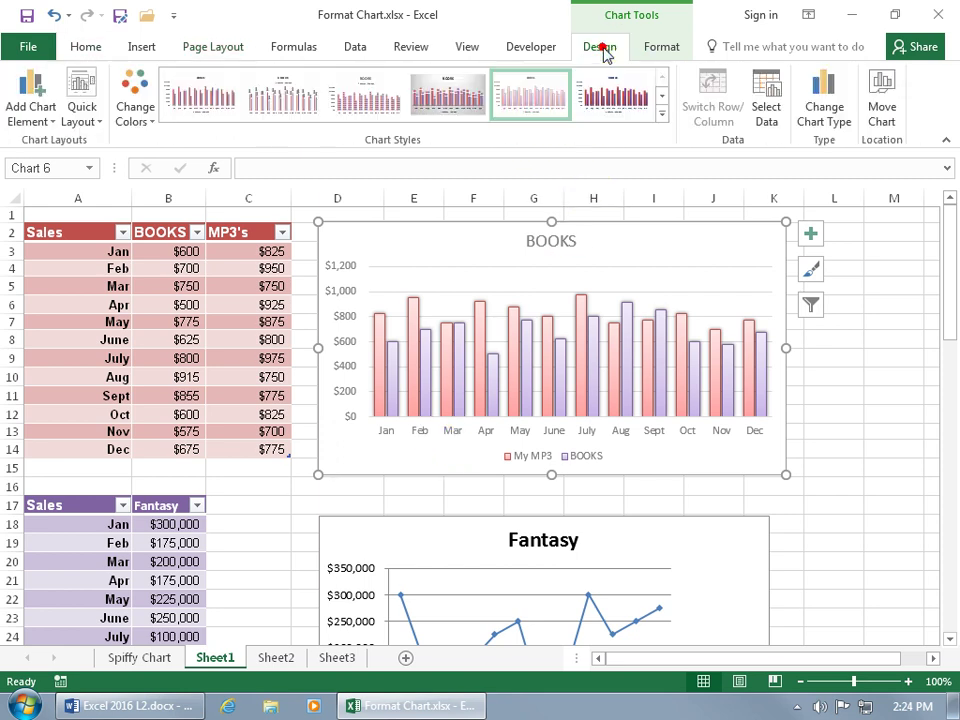
click(86, 122)
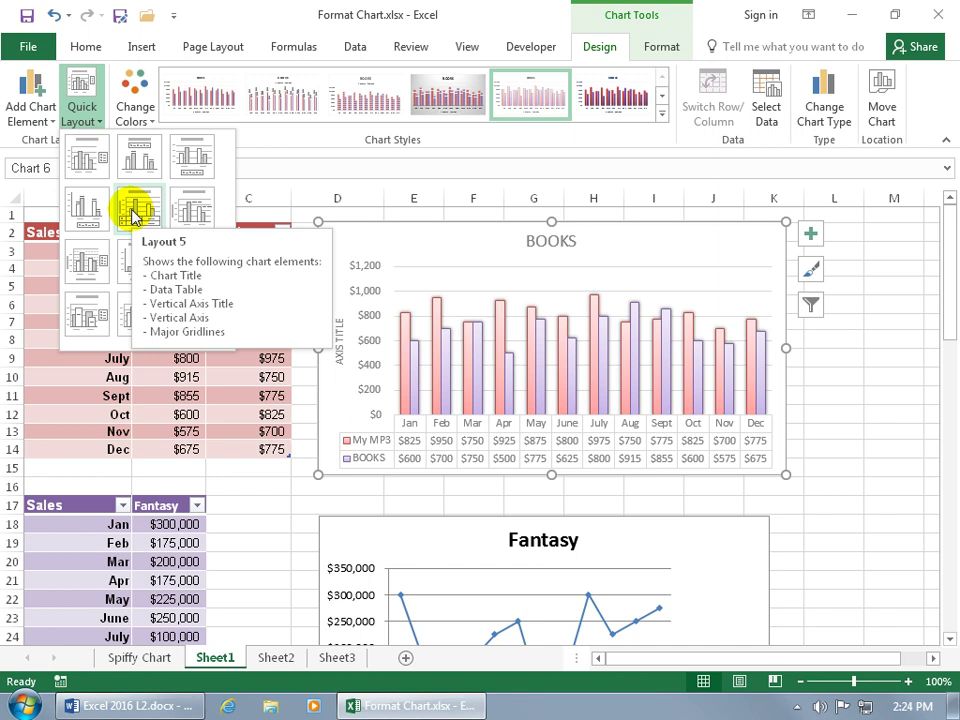
click(137, 210)
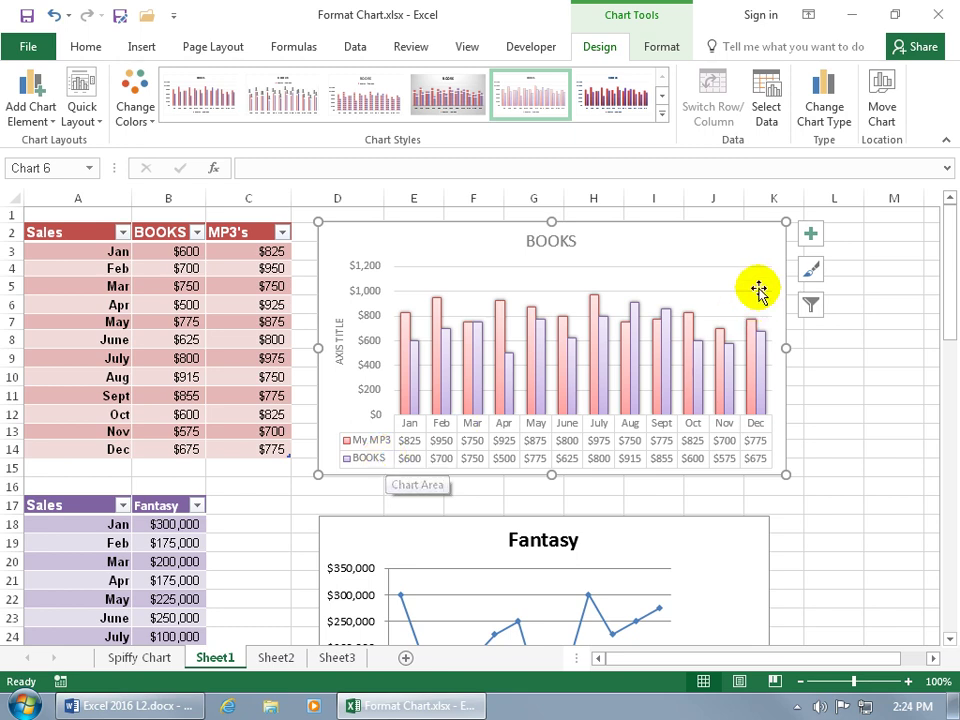
Add a legend to the BOOKS chart through its detailed formatting options and position it at the chart's top
click(810, 234)
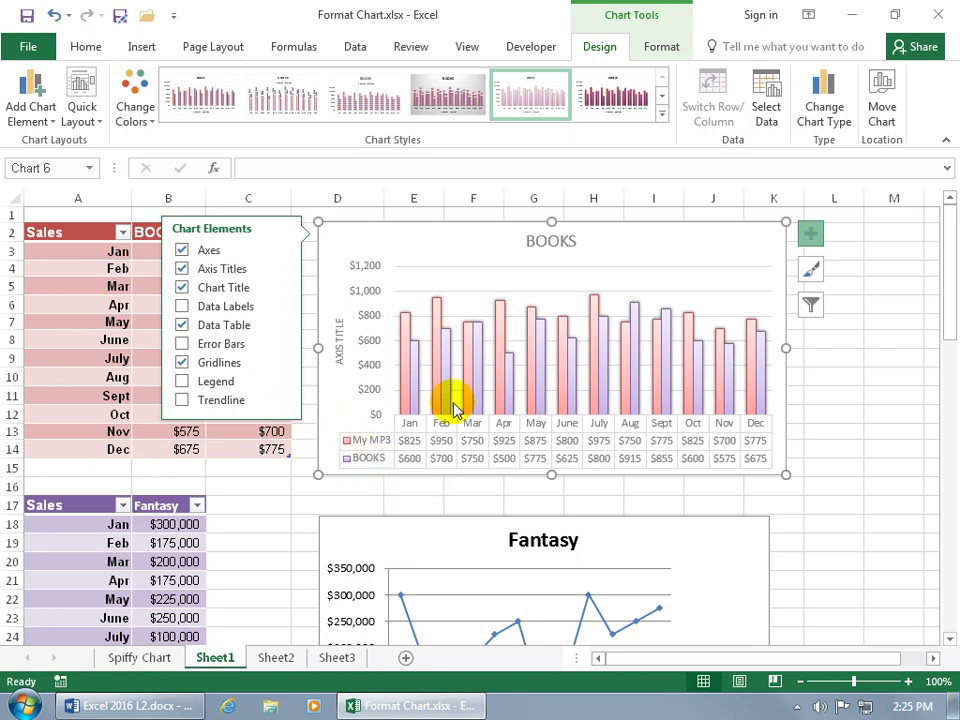
click(282, 386)
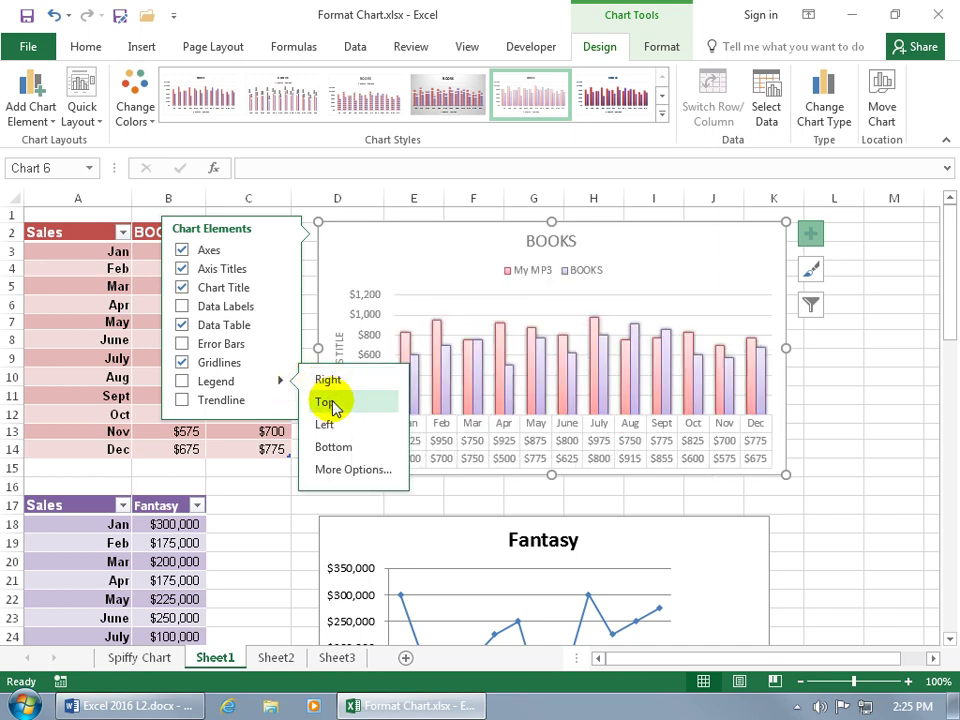
click(345, 470)
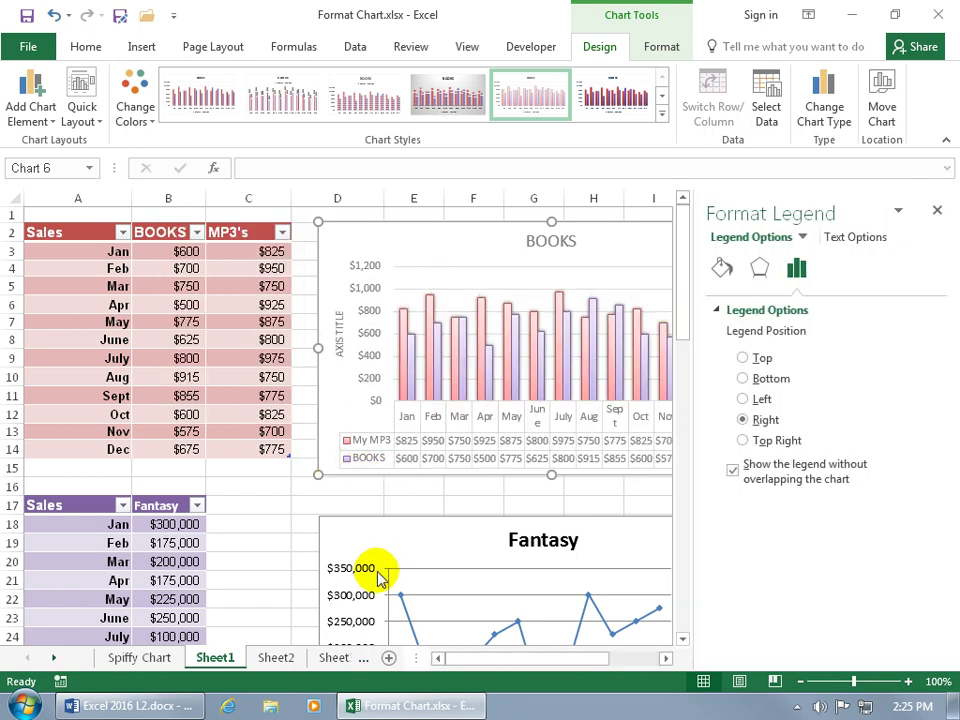
drag(471, 659, 505, 662)
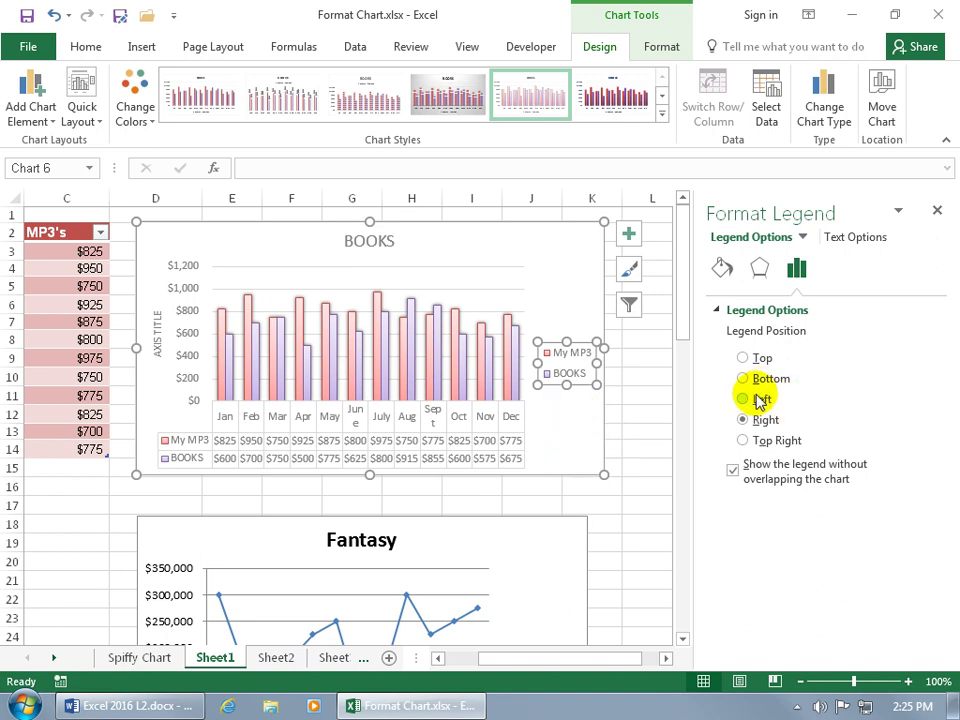
click(744, 359)
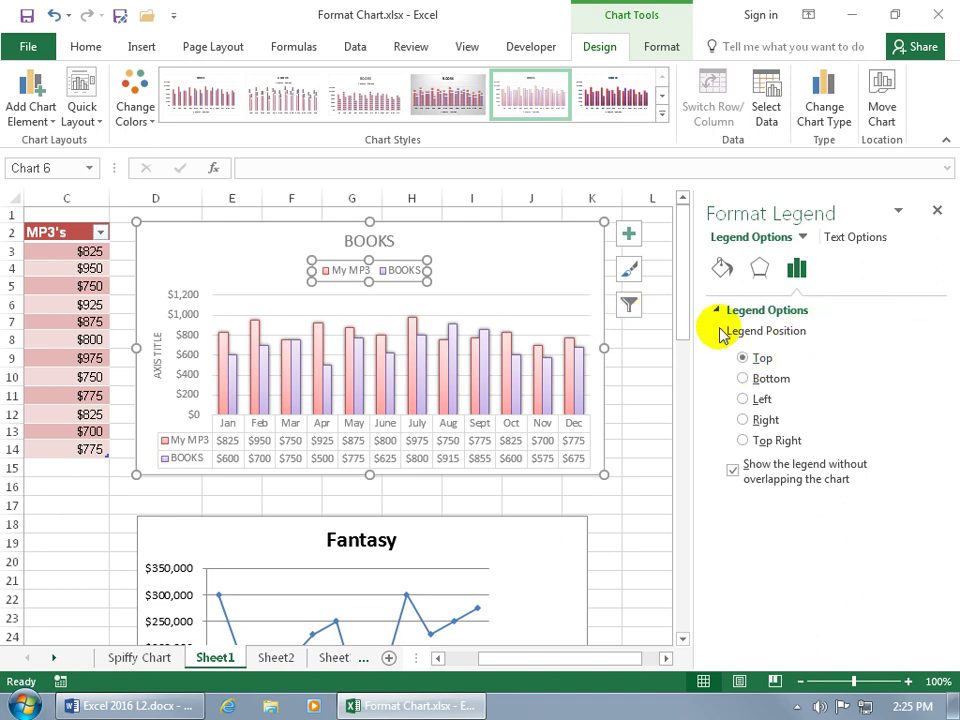
Give the chart legend a solid fill with 79% transparency
click(723, 269)
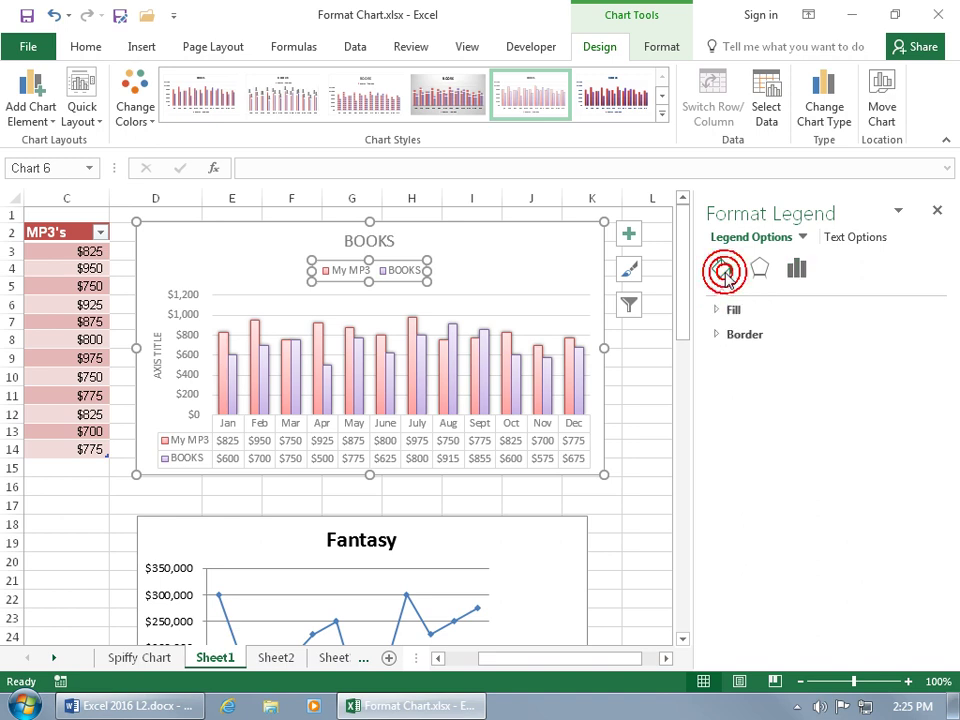
click(717, 311)
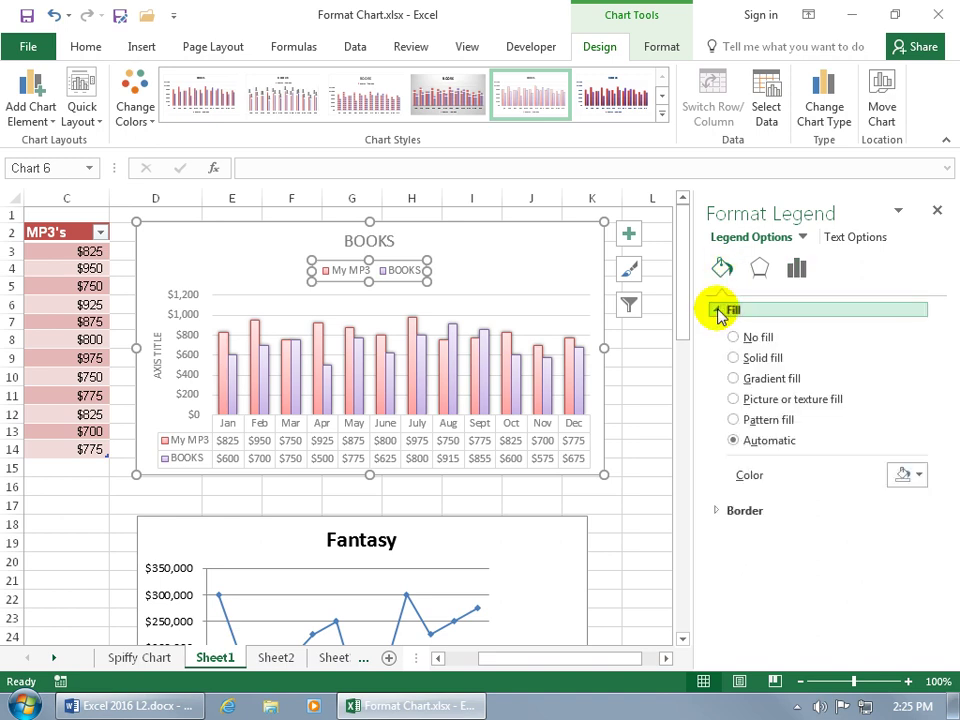
click(734, 358)
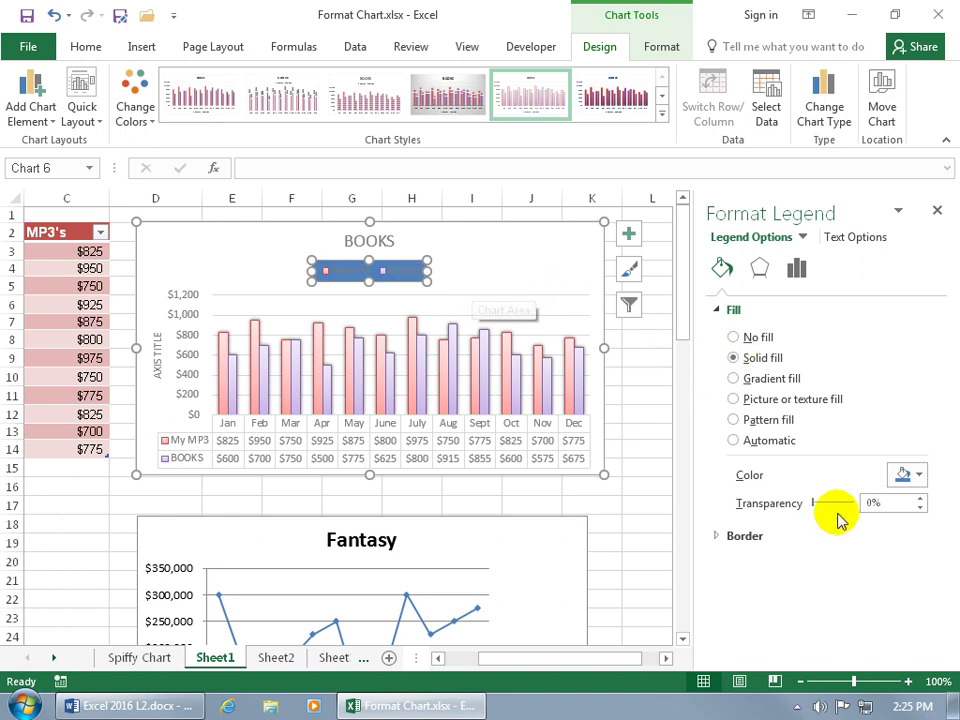
drag(816, 506, 847, 510)
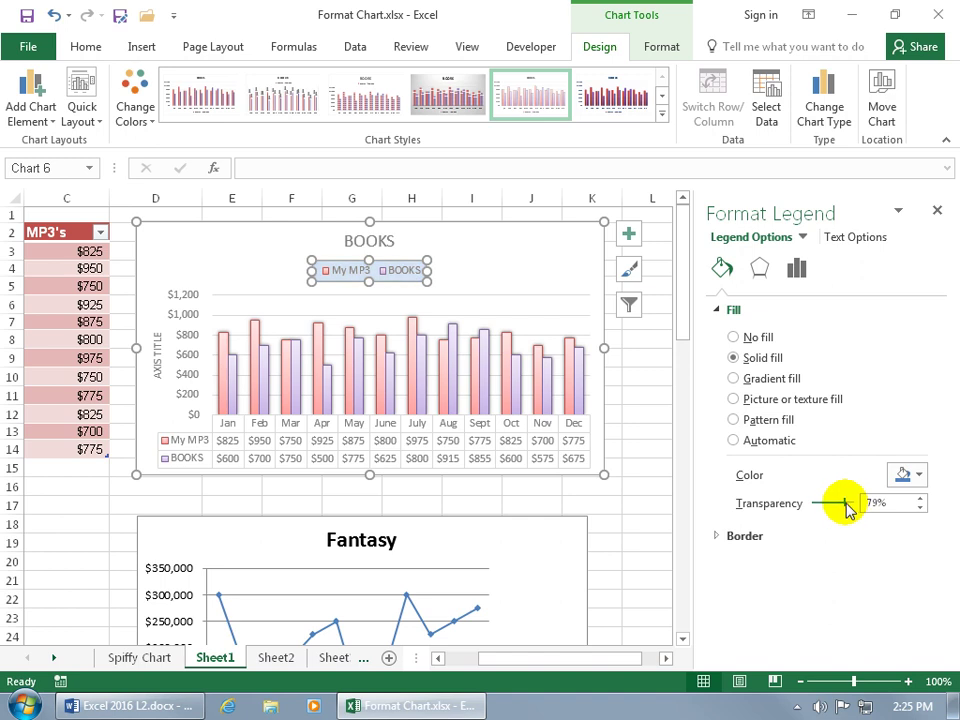
Switch the legend to a gradient fill and remove its two intermediate gradient stops at 74% and 83%
click(797, 386)
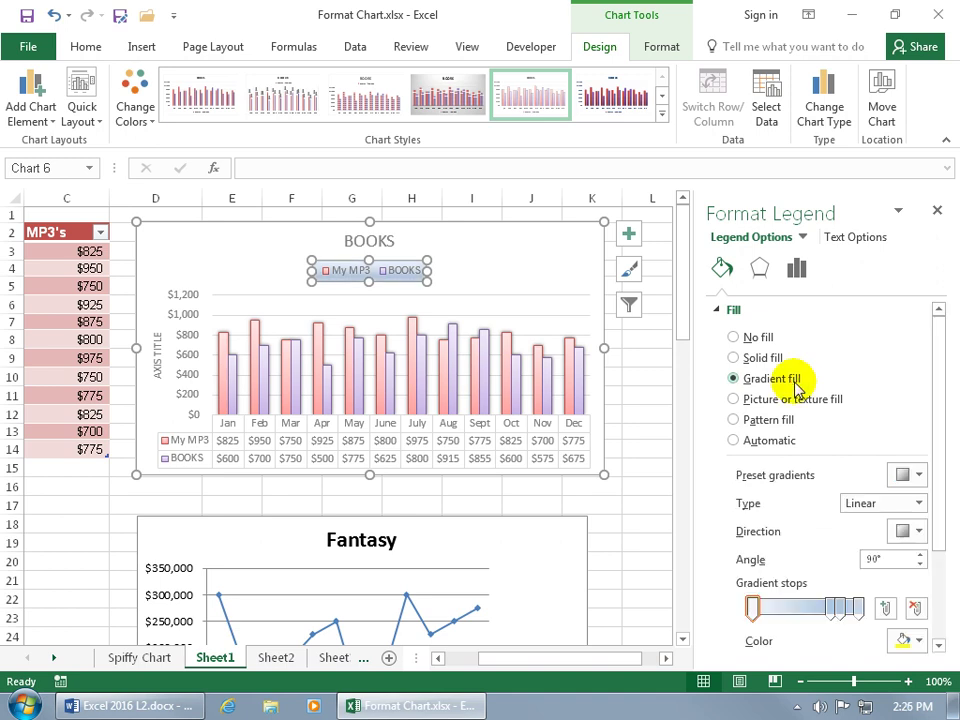
drag(941, 437, 945, 507)
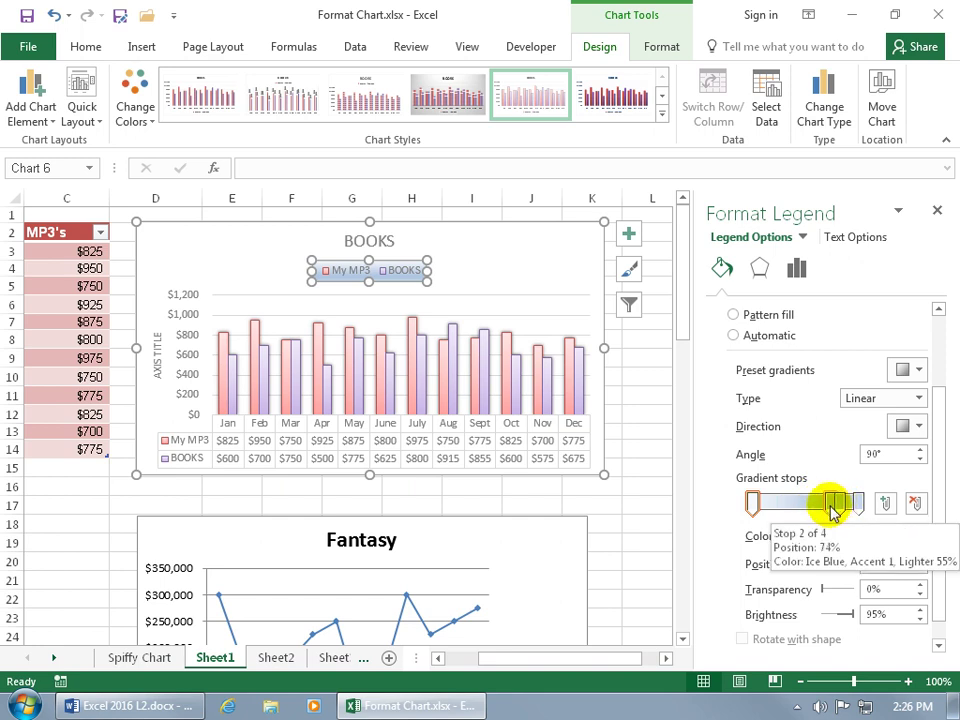
click(830, 503)
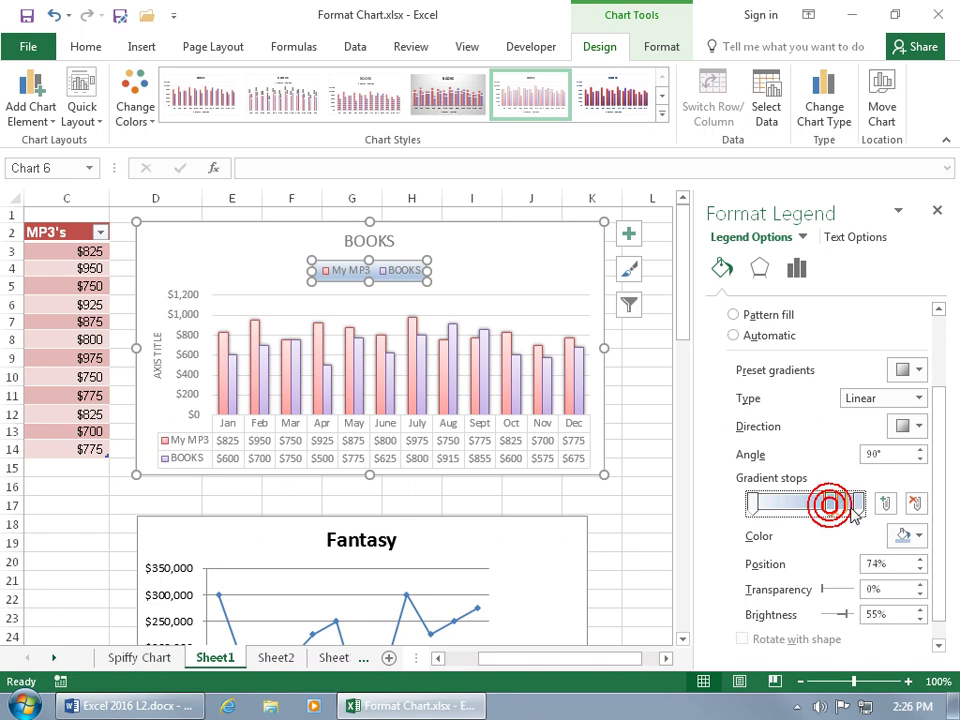
click(911, 503)
click(845, 503)
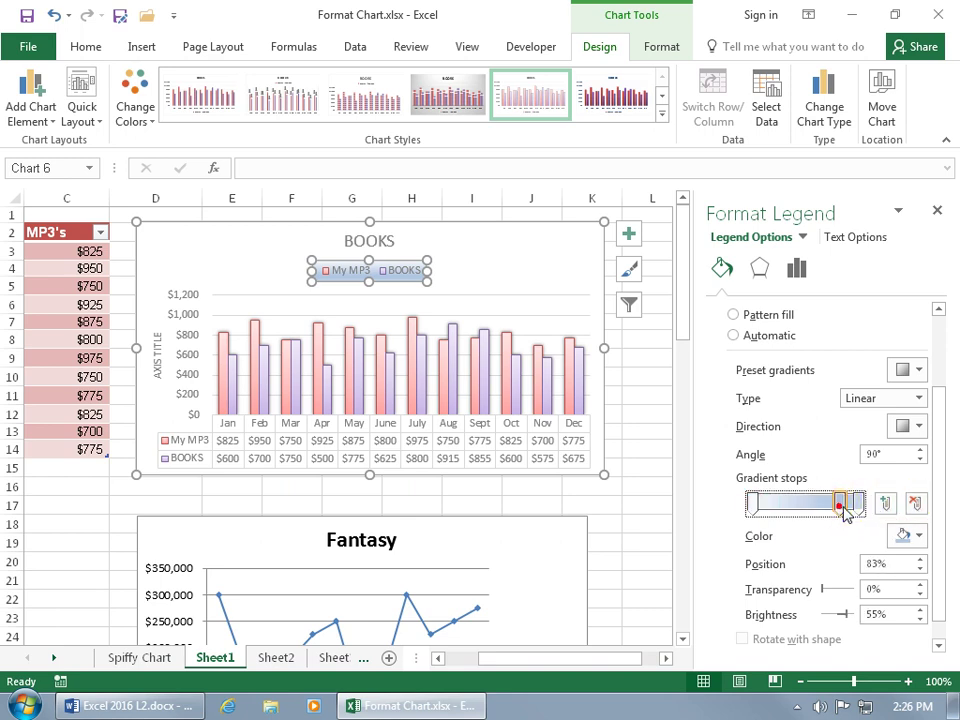
click(911, 503)
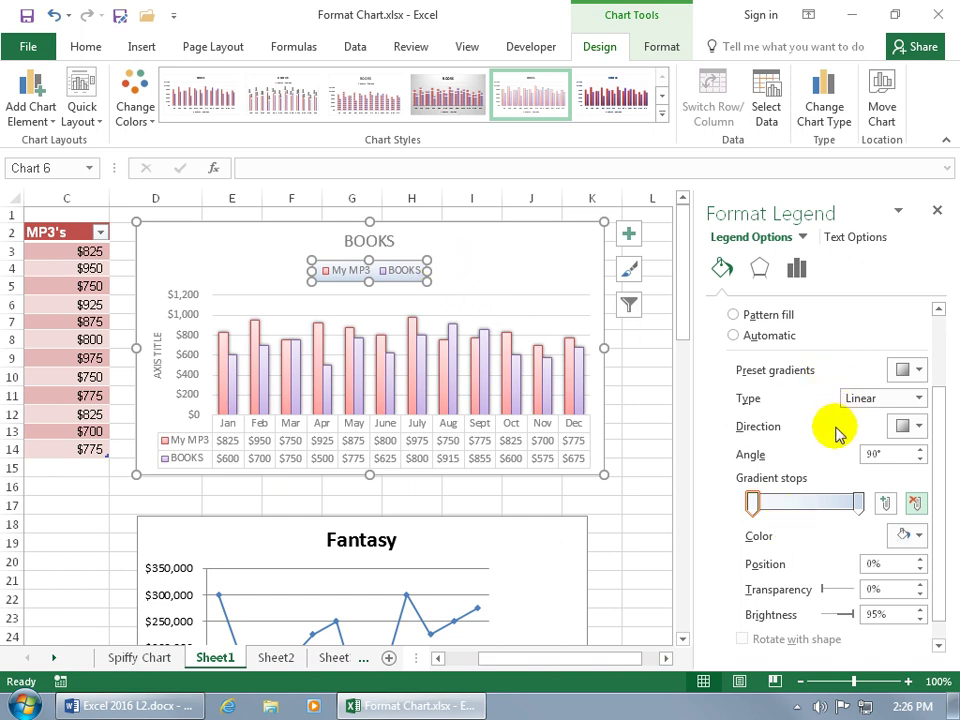
Set the direction of the legend's linear gradient fill to 270°
click(915, 427)
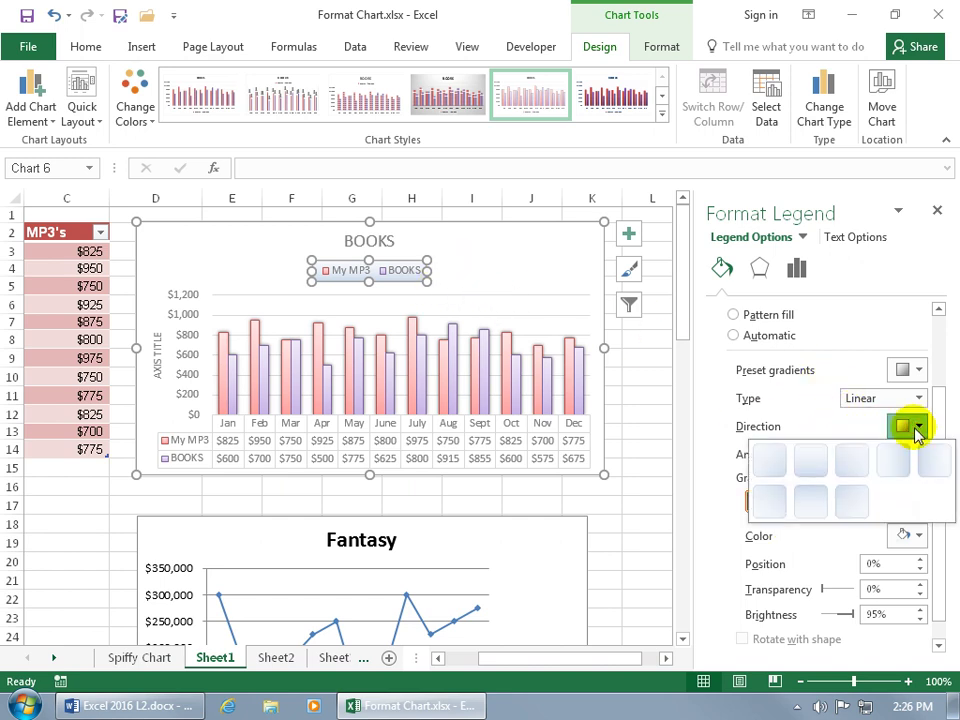
click(818, 500)
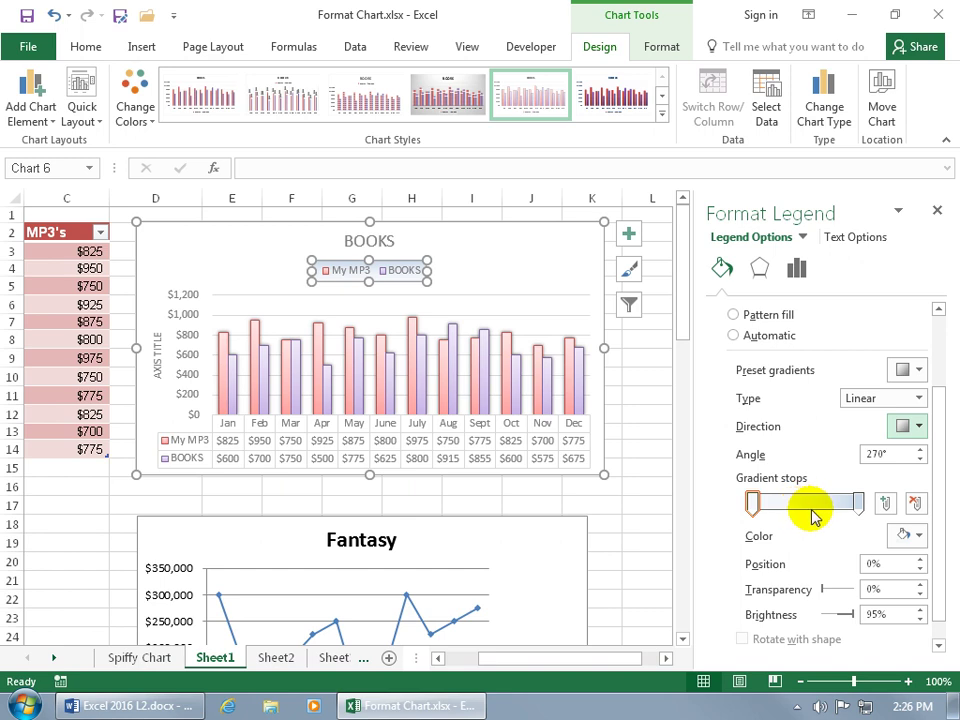
Add an orange middle stop to the legend's gradient, shift it to about 82%, and remove that stop
click(884, 502)
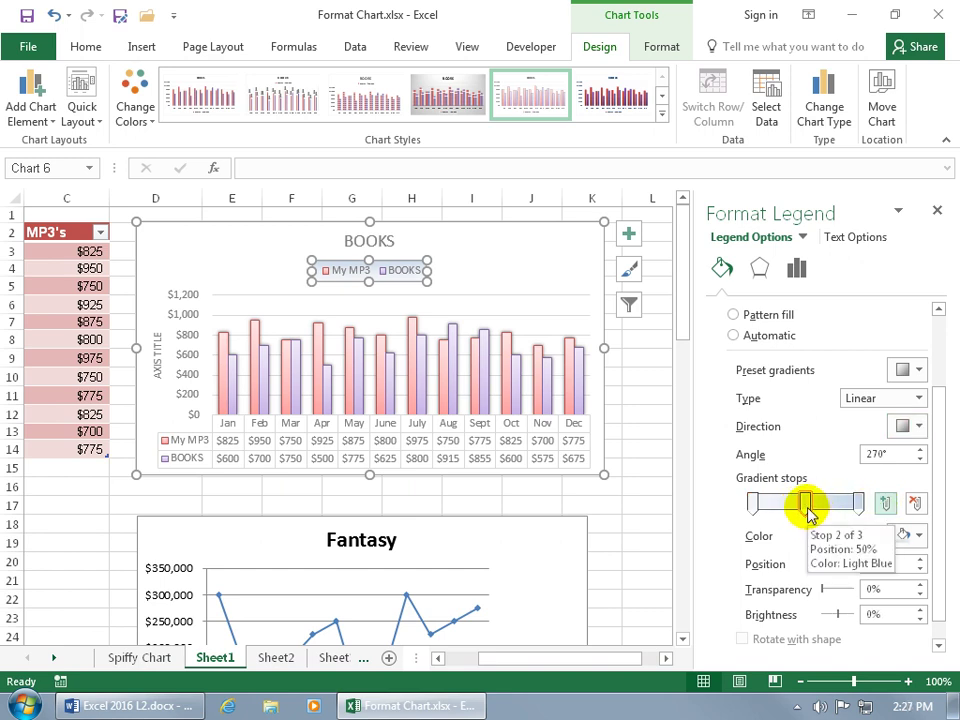
click(919, 537)
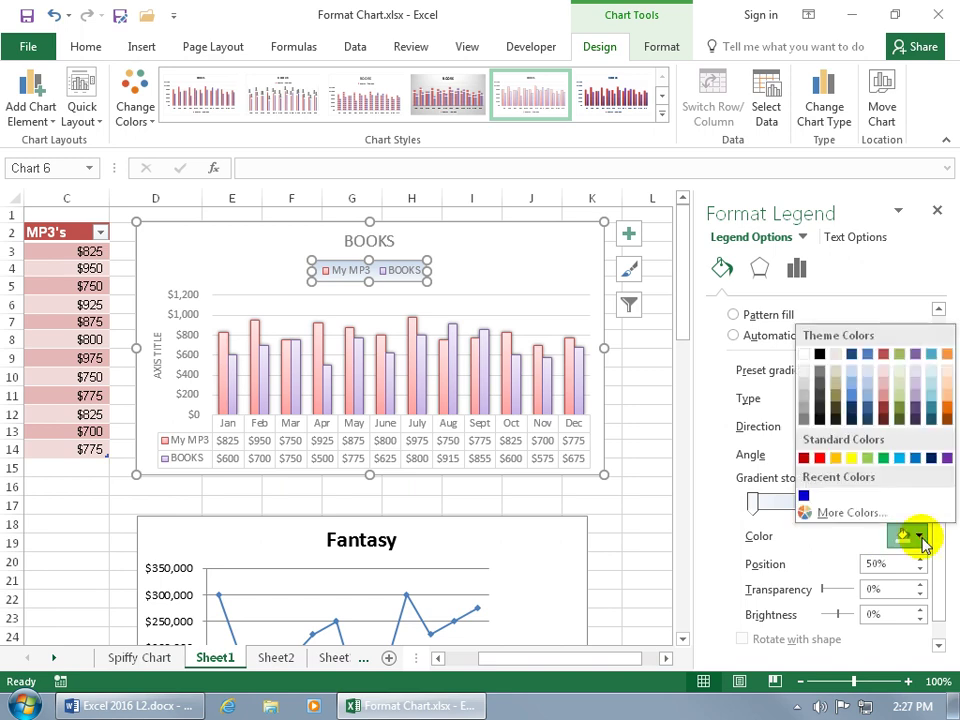
click(835, 458)
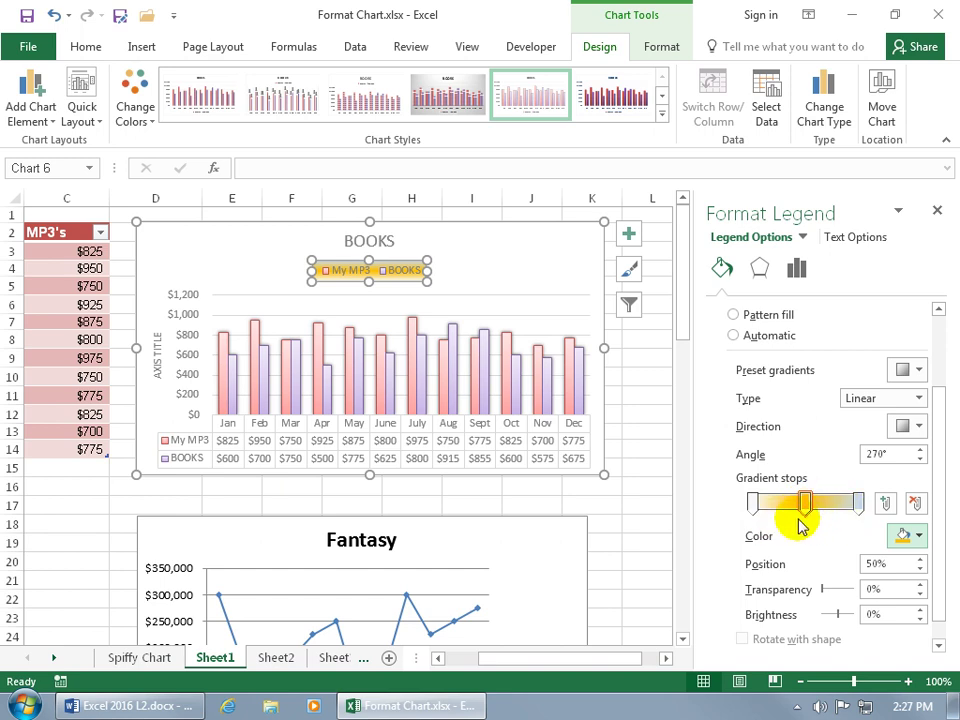
drag(805, 502, 845, 508)
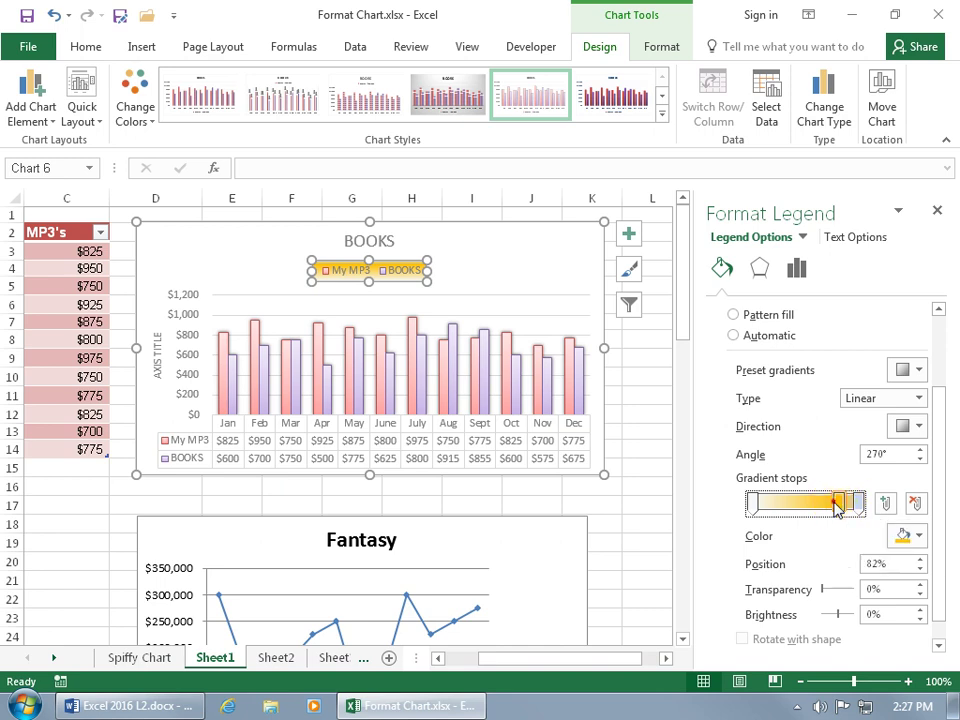
click(913, 504)
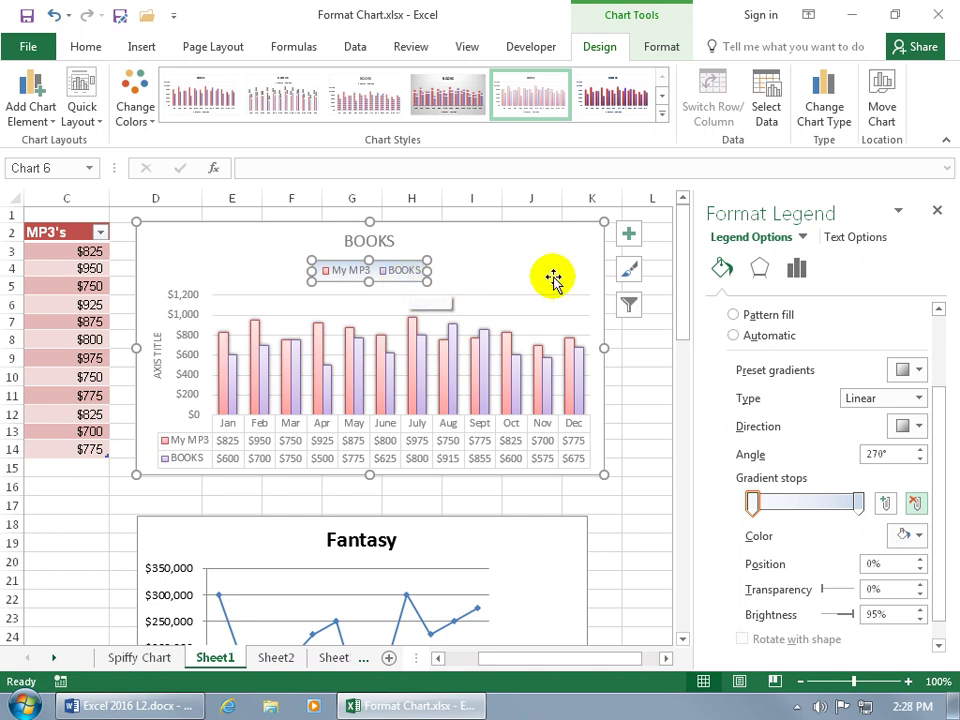
Delete the legend from the BOOKS chart and close the formatting pane
click(628, 236)
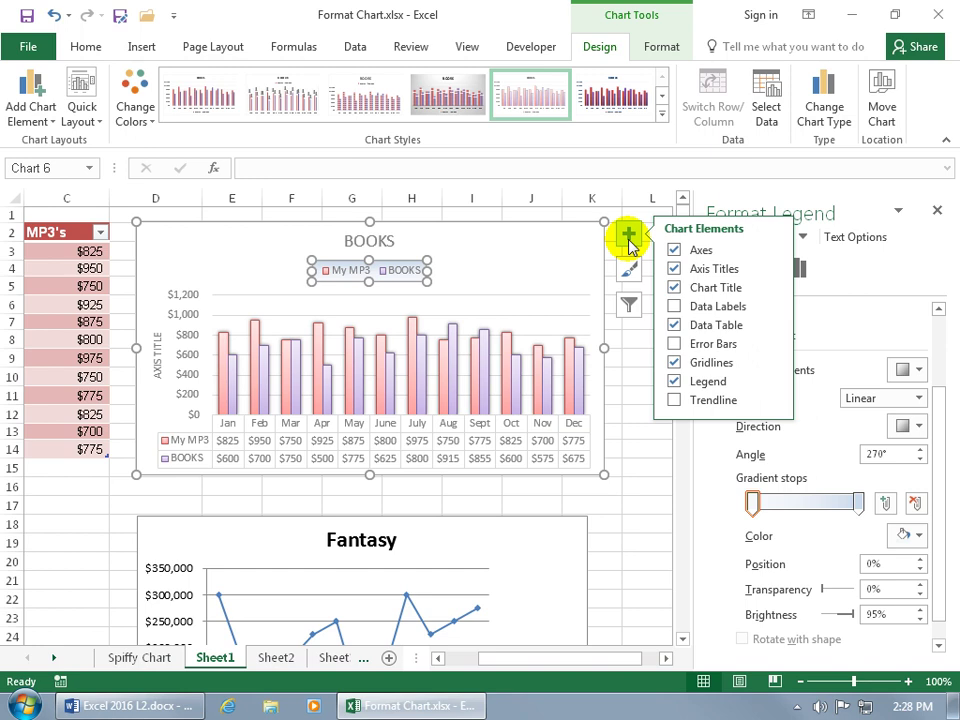
click(410, 260)
key(Delete)
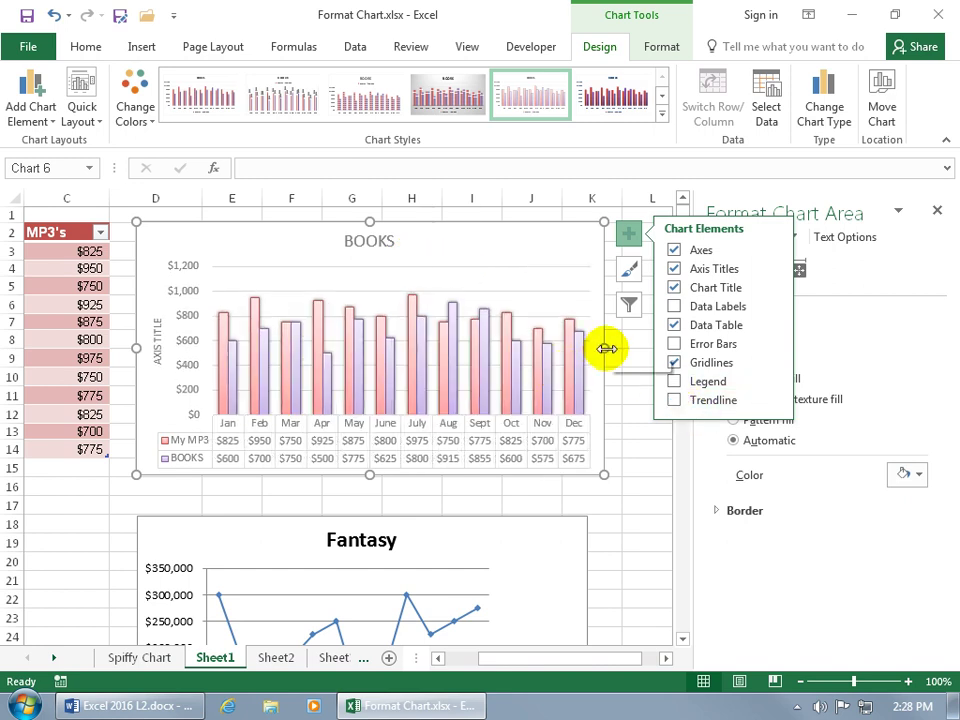
click(937, 213)
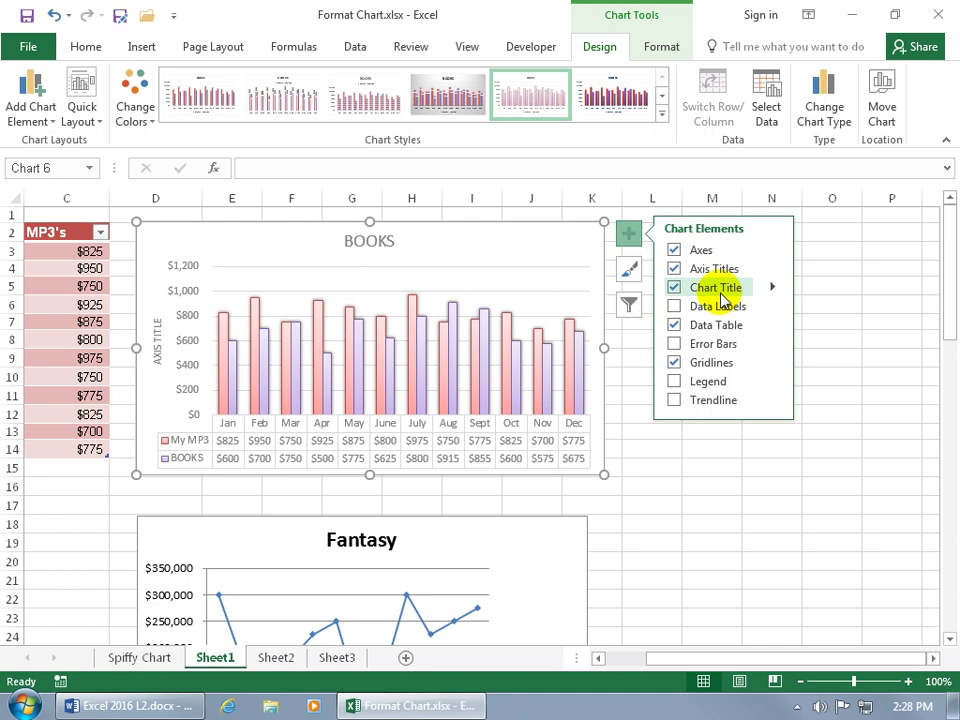
View the chart's data label placement choices and the formatting options for the BOOKS chart title
click(771, 307)
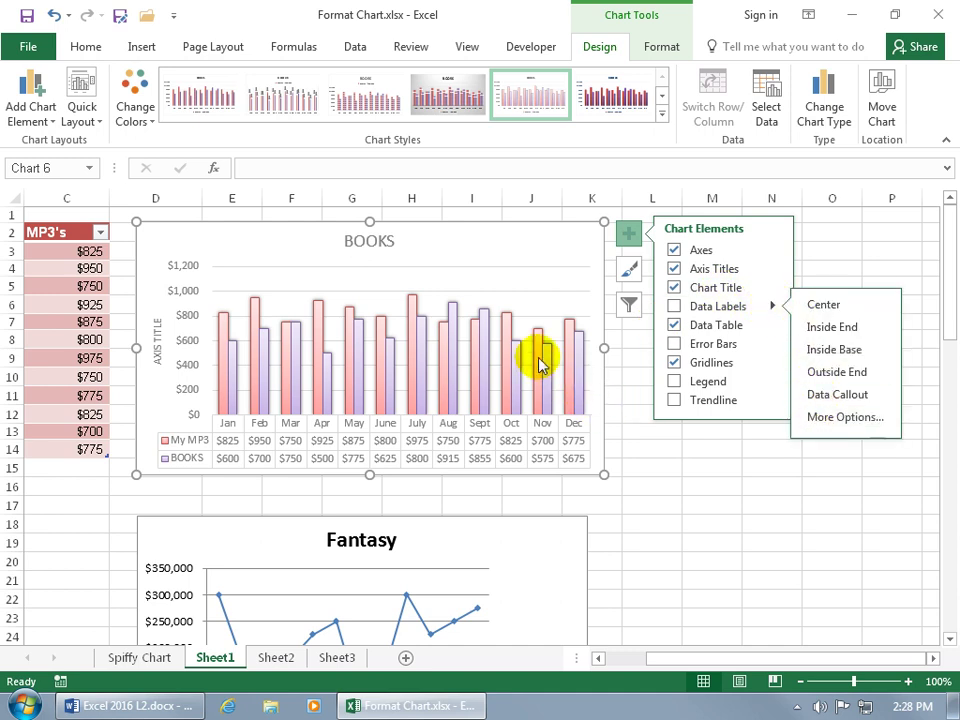
click(376, 244)
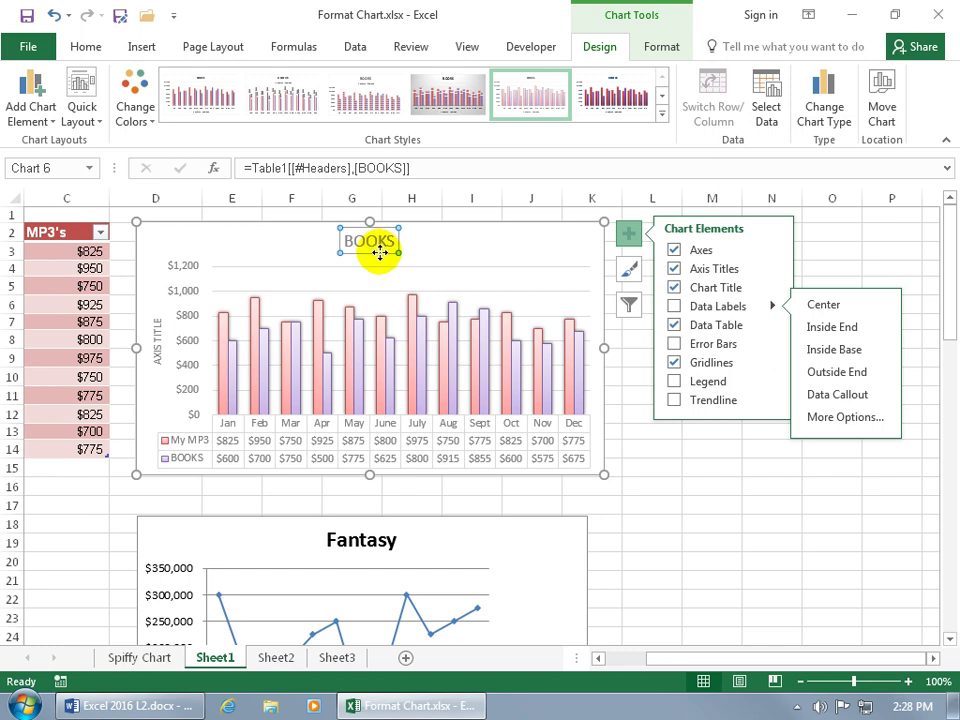
double_click(380, 252)
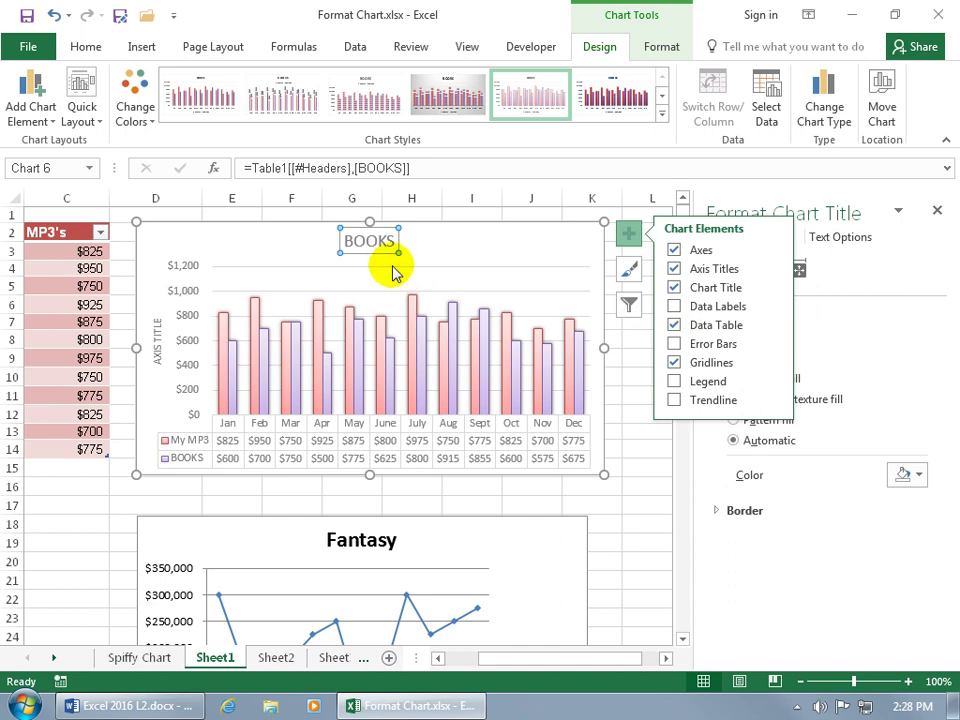
right_click(374, 254)
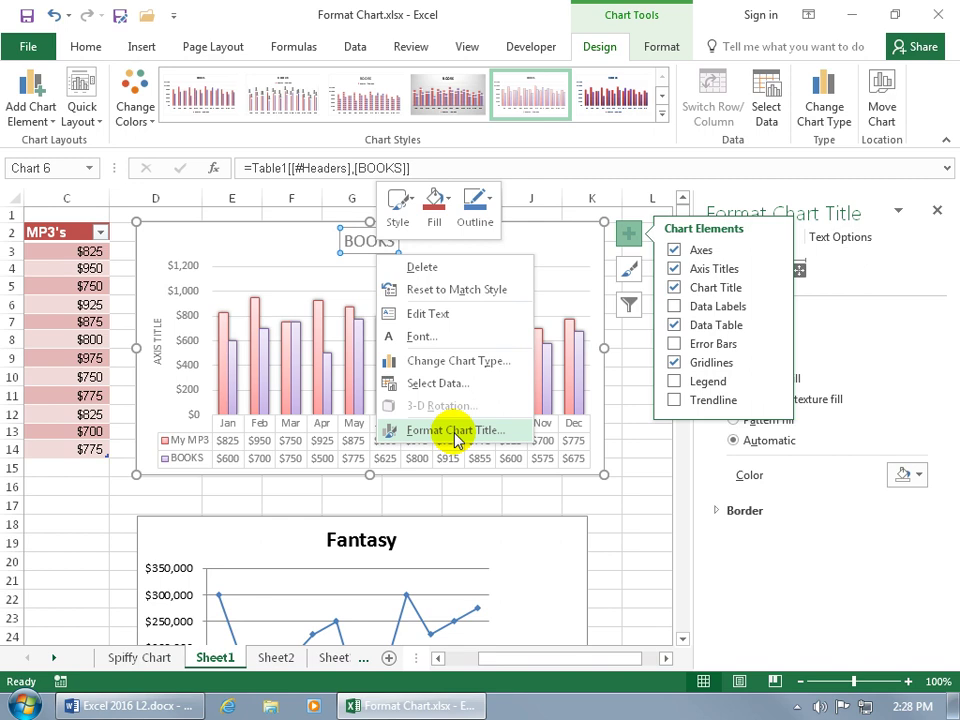
Open the detailed series options for the BOOKS data series, leaving the chart elements list closed
right_click(295, 362)
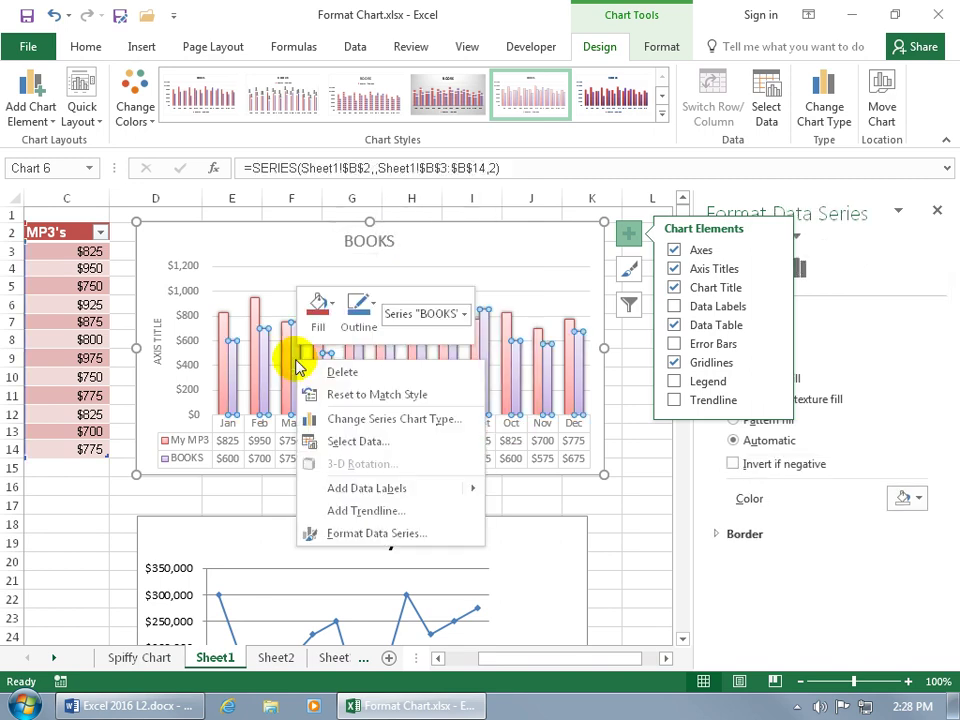
click(409, 534)
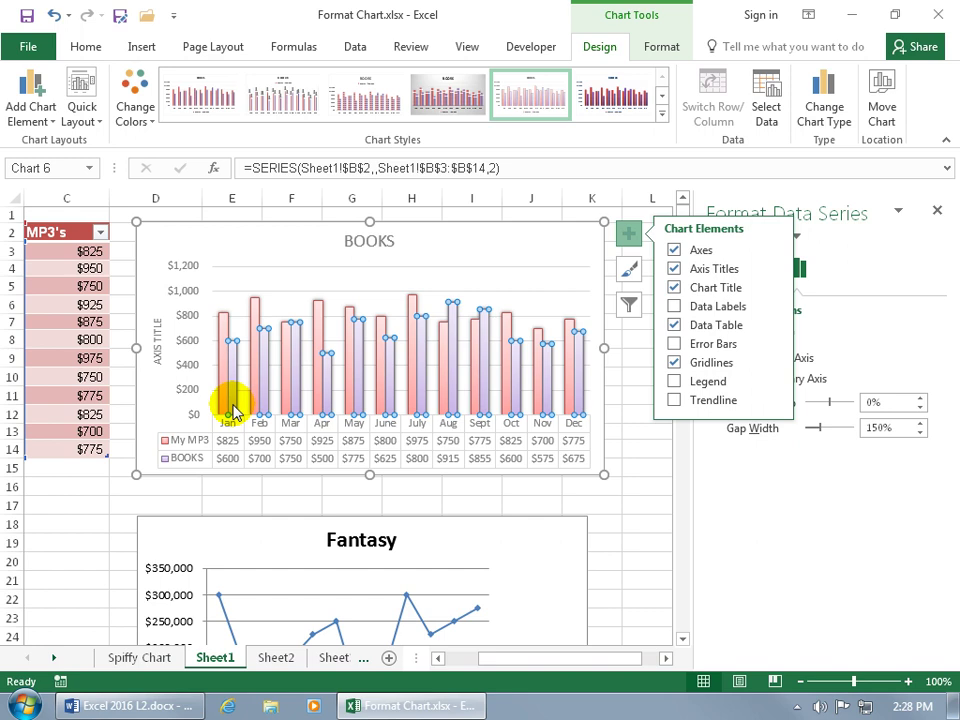
mouse_move(233, 411)
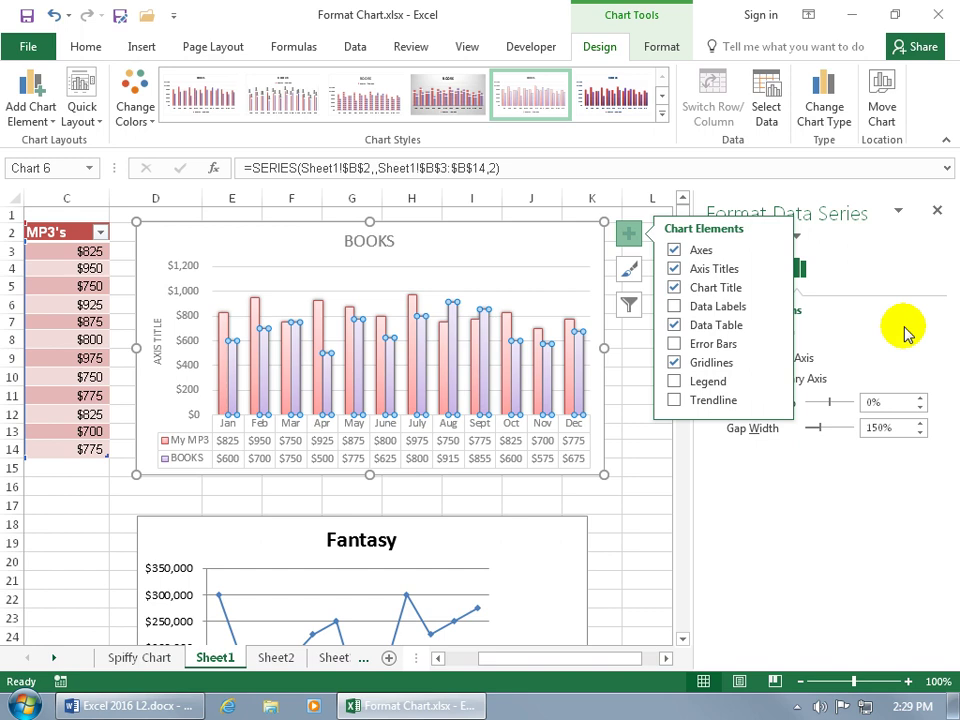
click(640, 445)
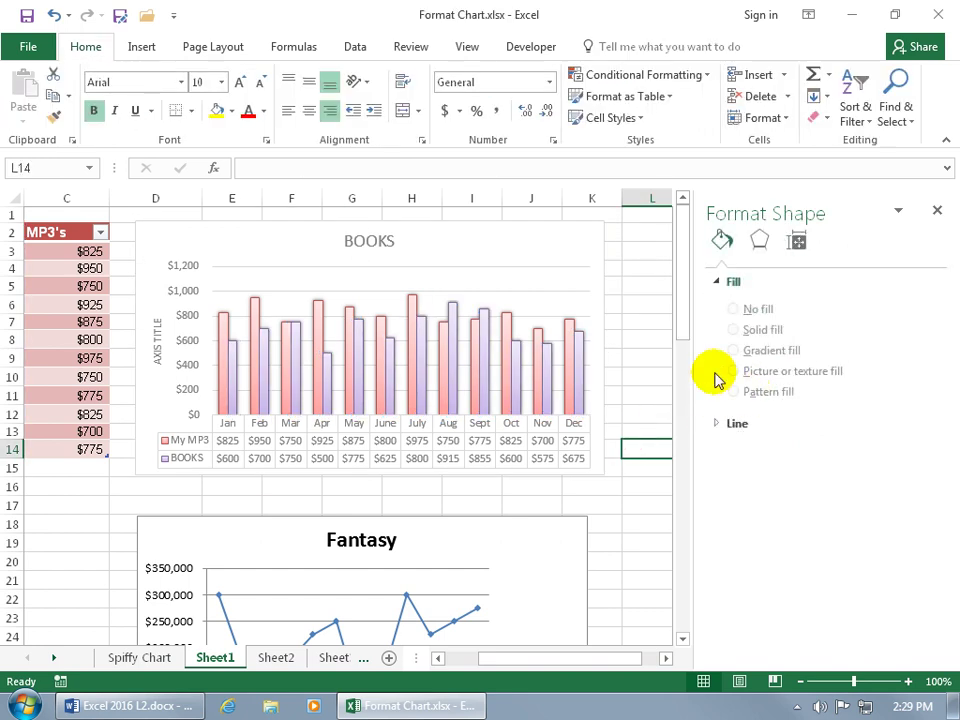
click(264, 388)
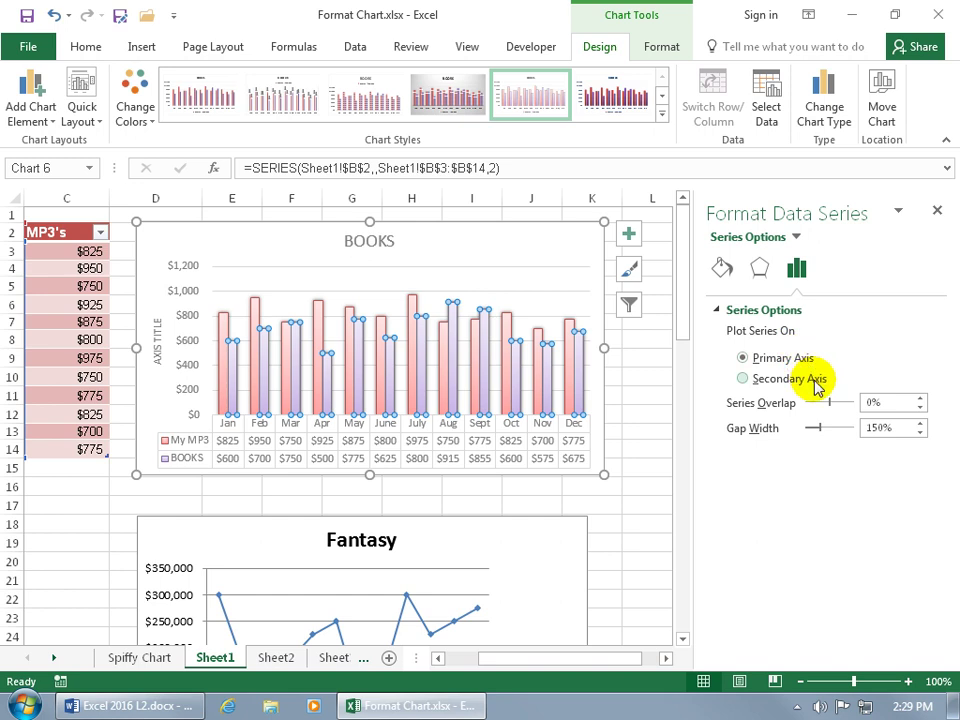
Examine the effects available for the BOOKS series, including the shape effects such as soft edges
click(760, 268)
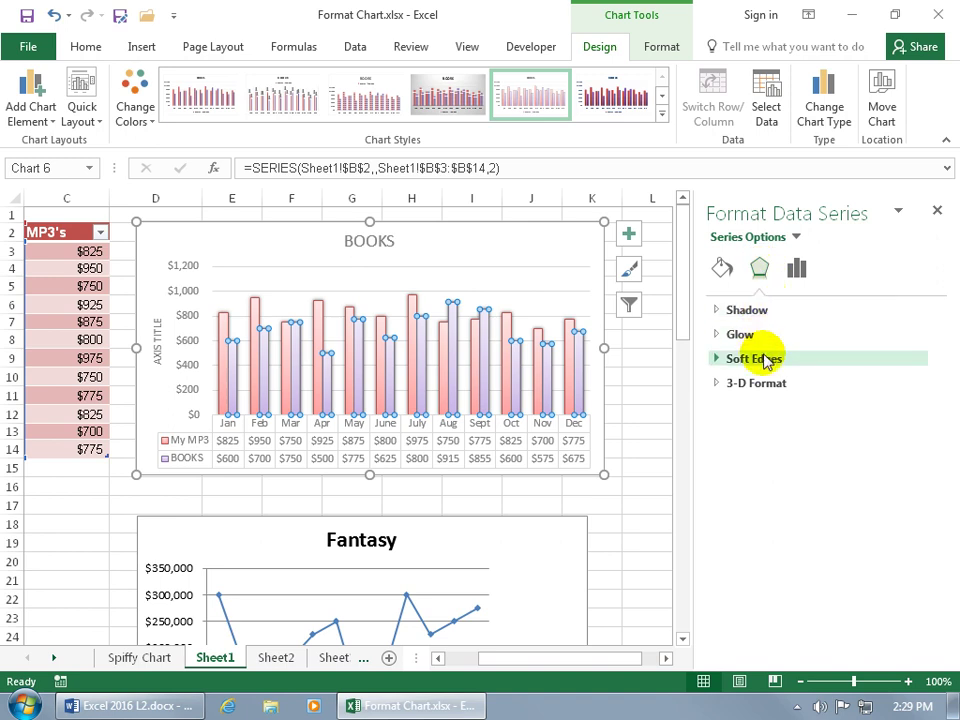
click(662, 47)
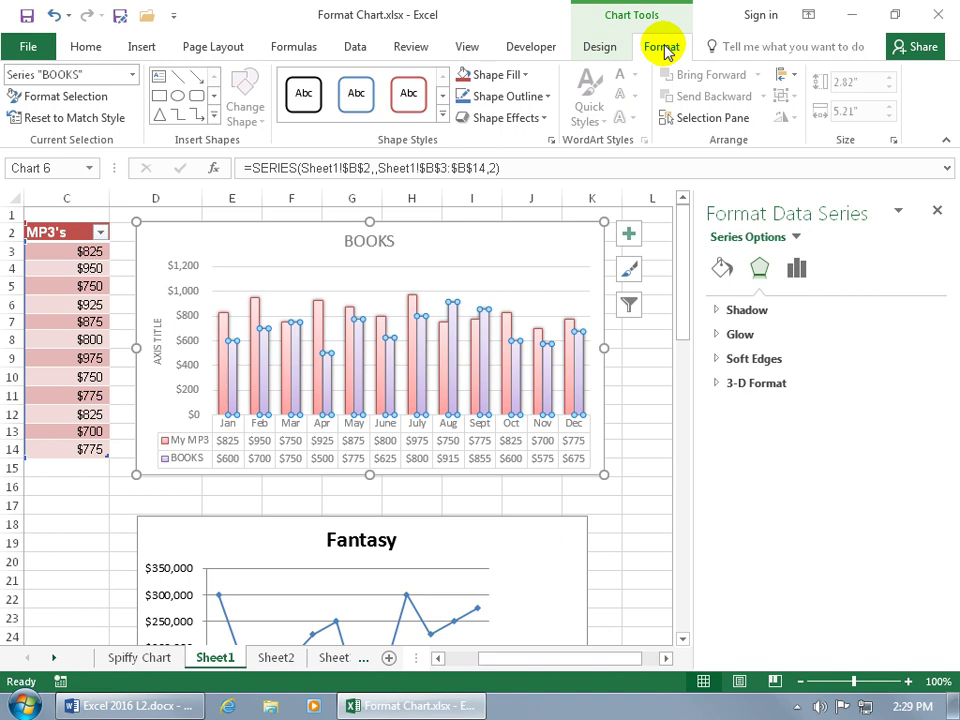
click(529, 118)
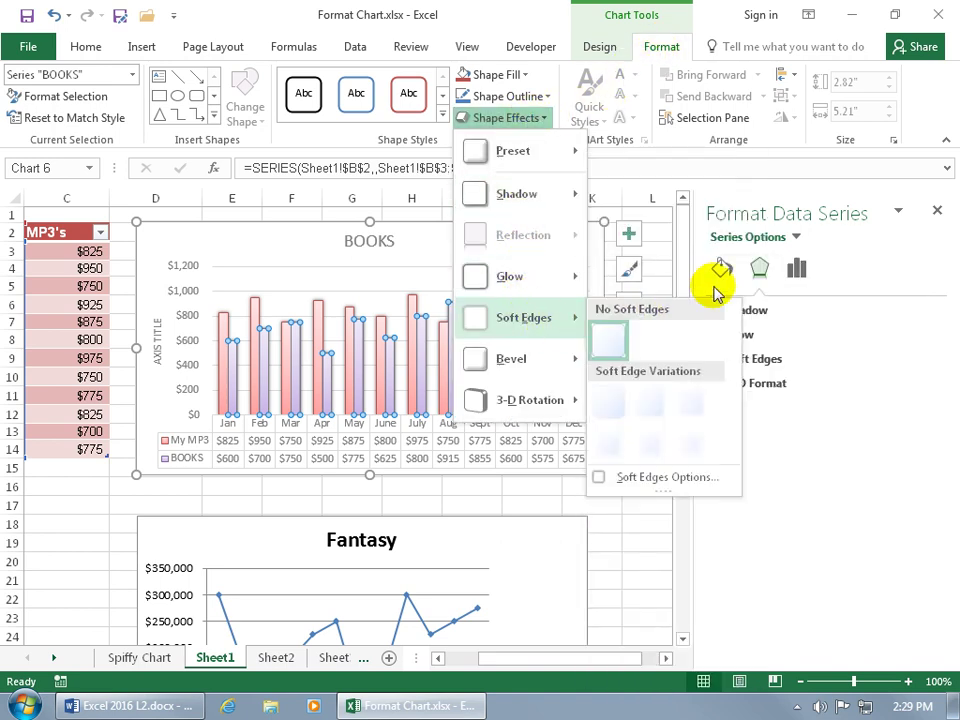
click(837, 338)
Give the BOOKS series a solid orange fill with 75% transparency
click(720, 269)
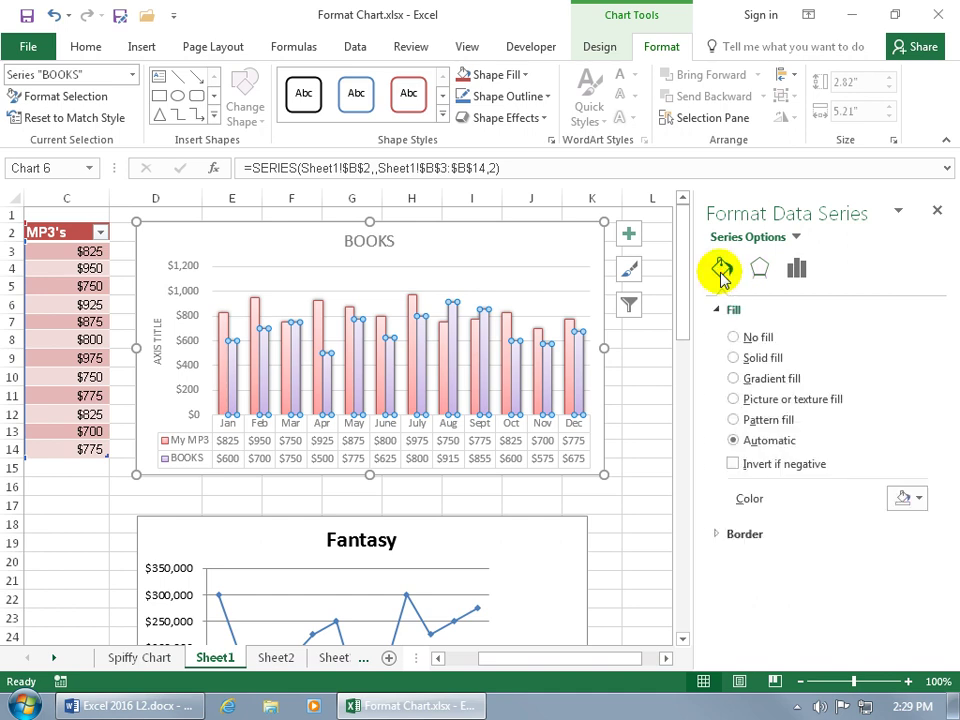
click(735, 358)
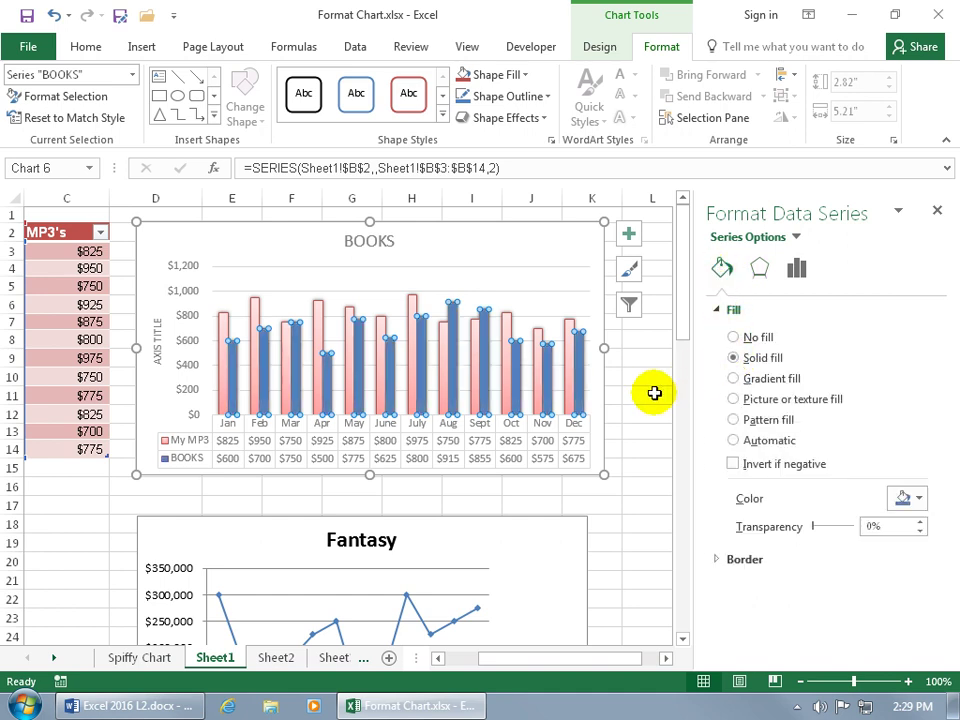
click(910, 500)
click(835, 420)
drag(815, 527, 840, 529)
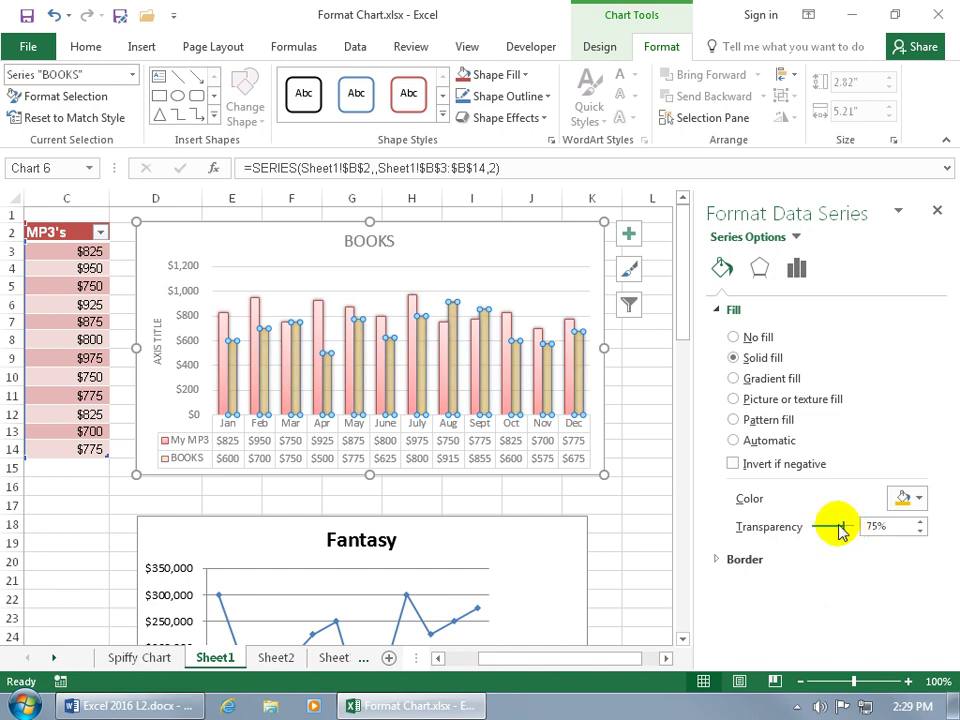
Apply the 18 pt blue glow preset to the BOOKS series and replace it with the 8 pt blue glow
click(761, 270)
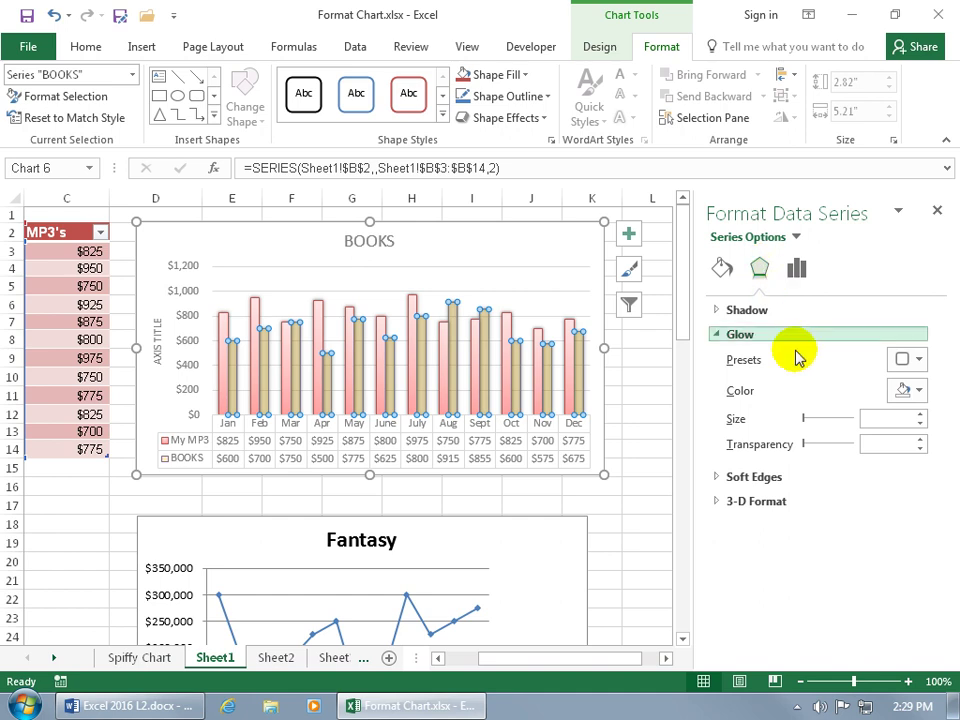
click(910, 360)
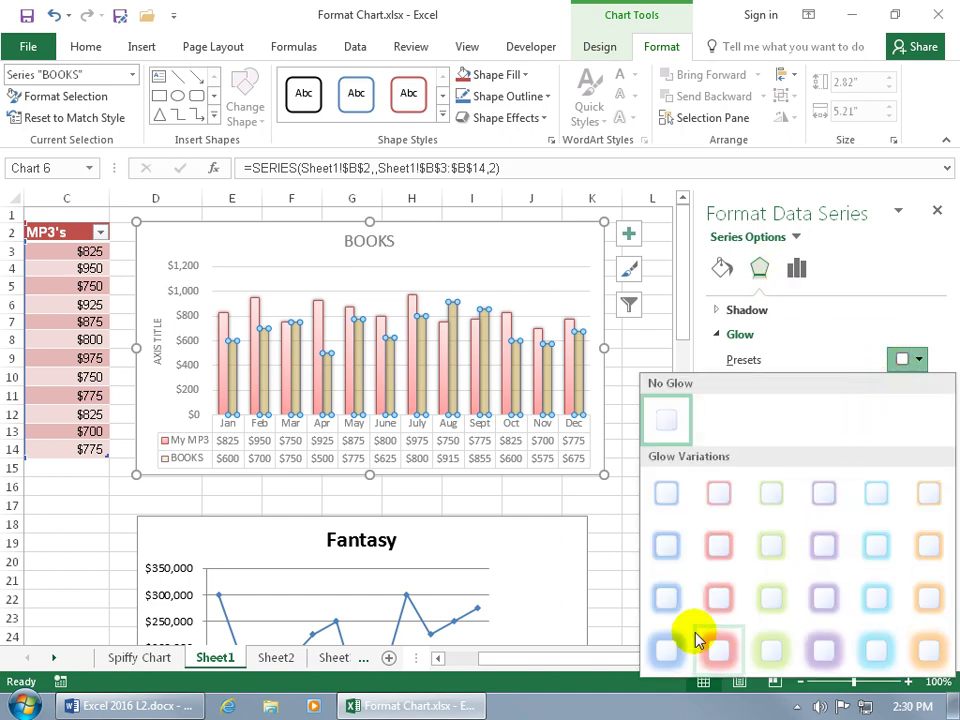
click(668, 652)
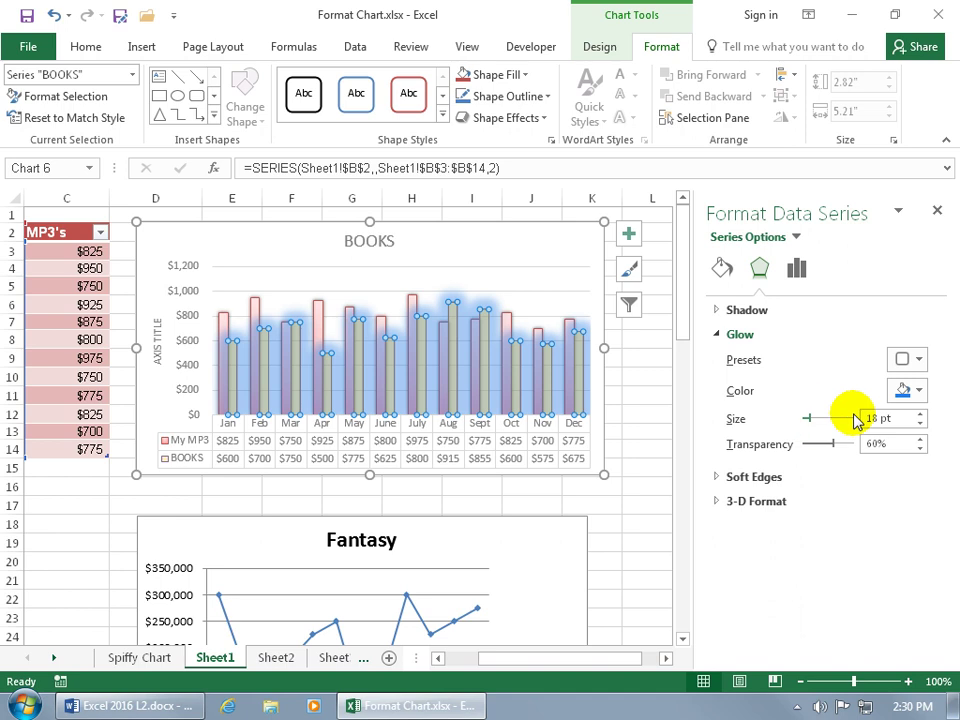
click(910, 360)
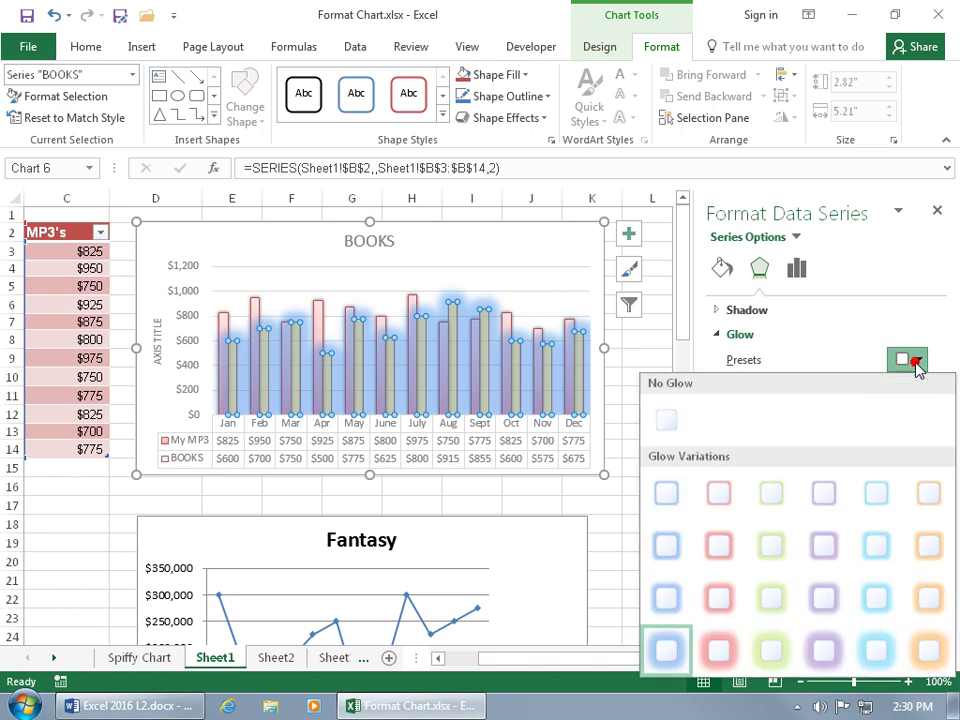
click(681, 544)
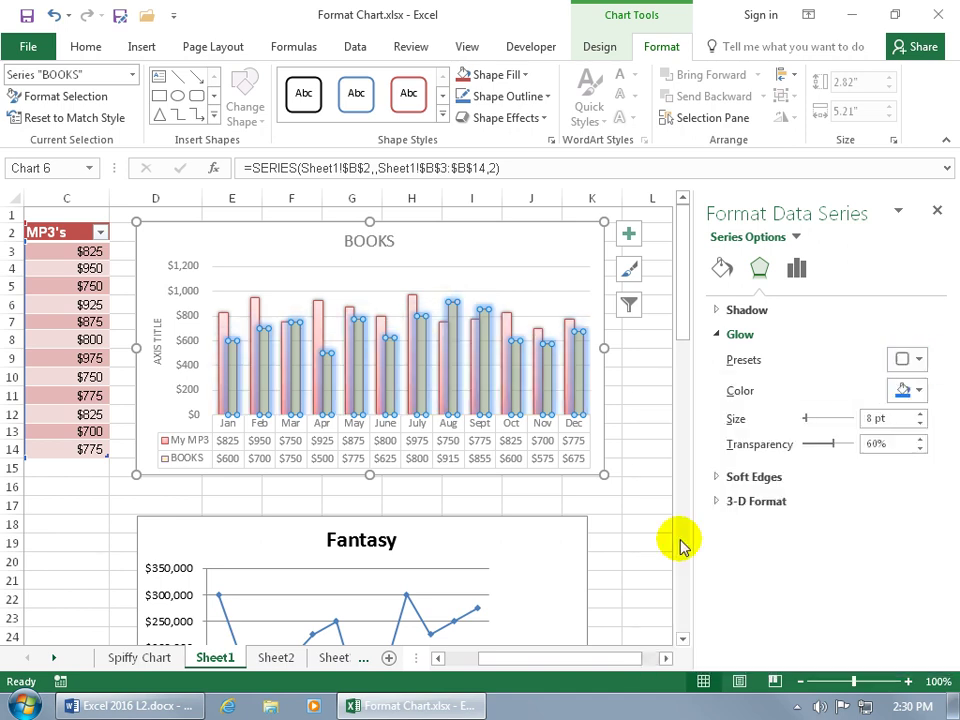
Set the BOOKS series' glow size to 4 pt
click(920, 425)
click(920, 425)
click(920, 425)
click(920, 425)
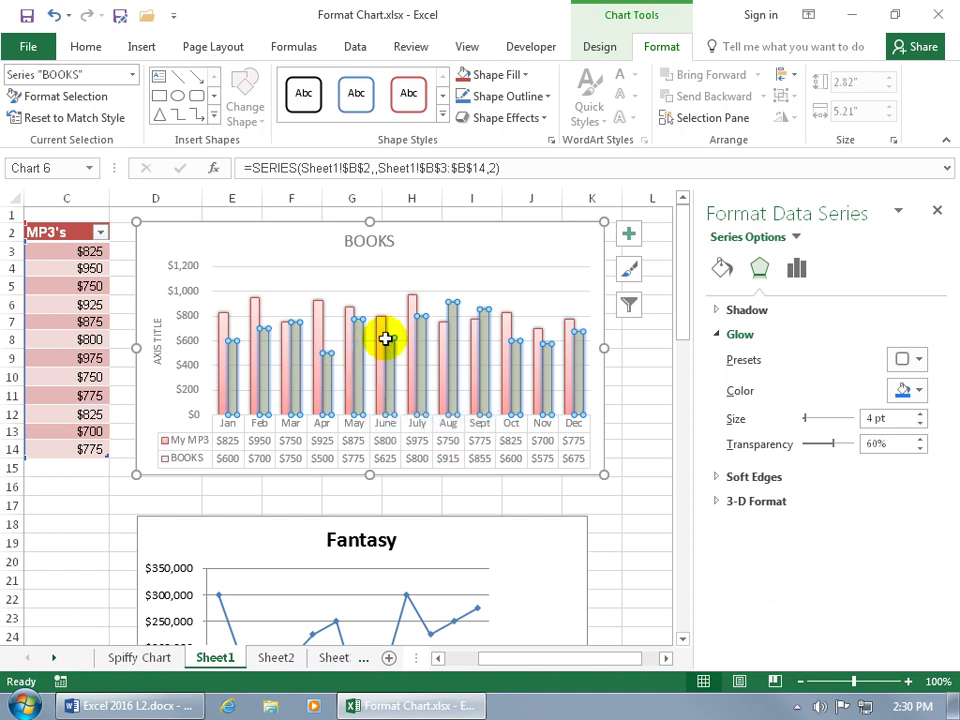
Select only the July column of the My MP3 series and view its series options
click(411, 301)
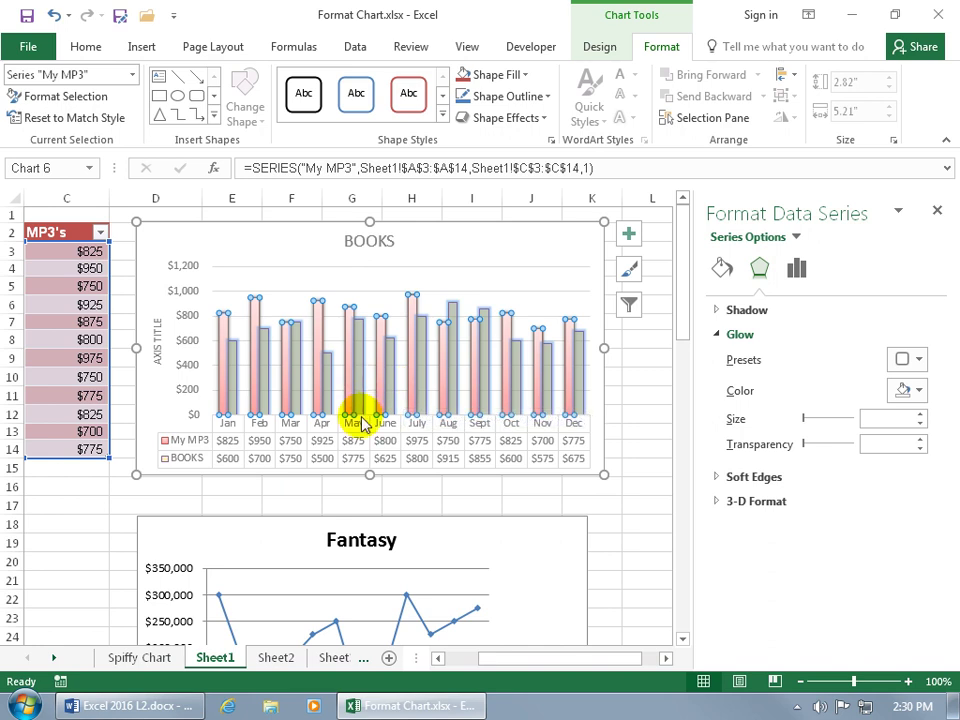
mouse_move(415, 318)
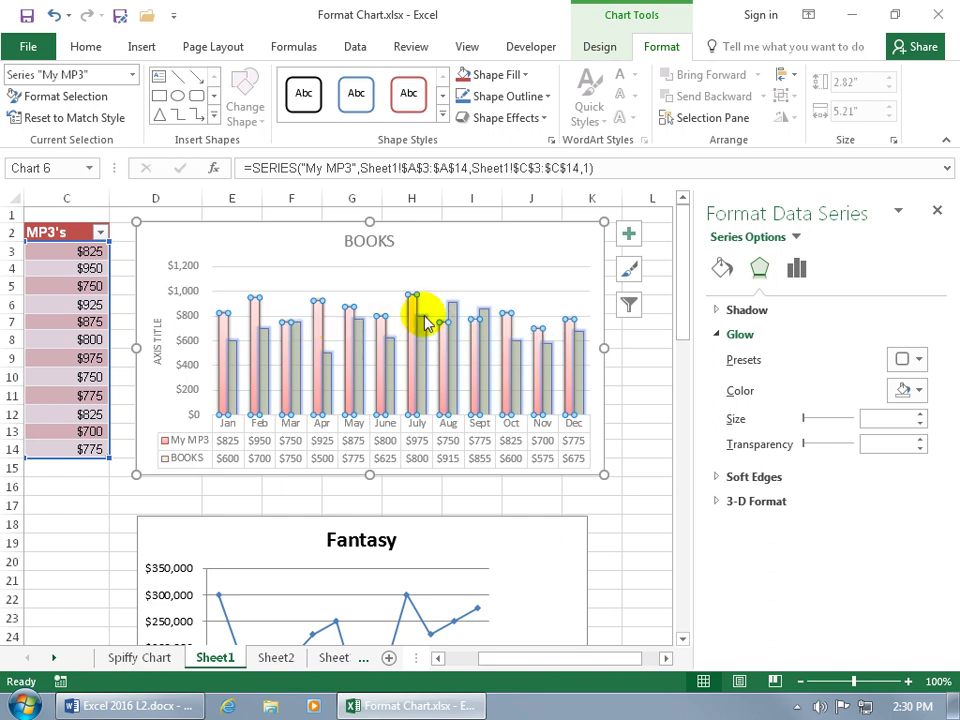
click(414, 312)
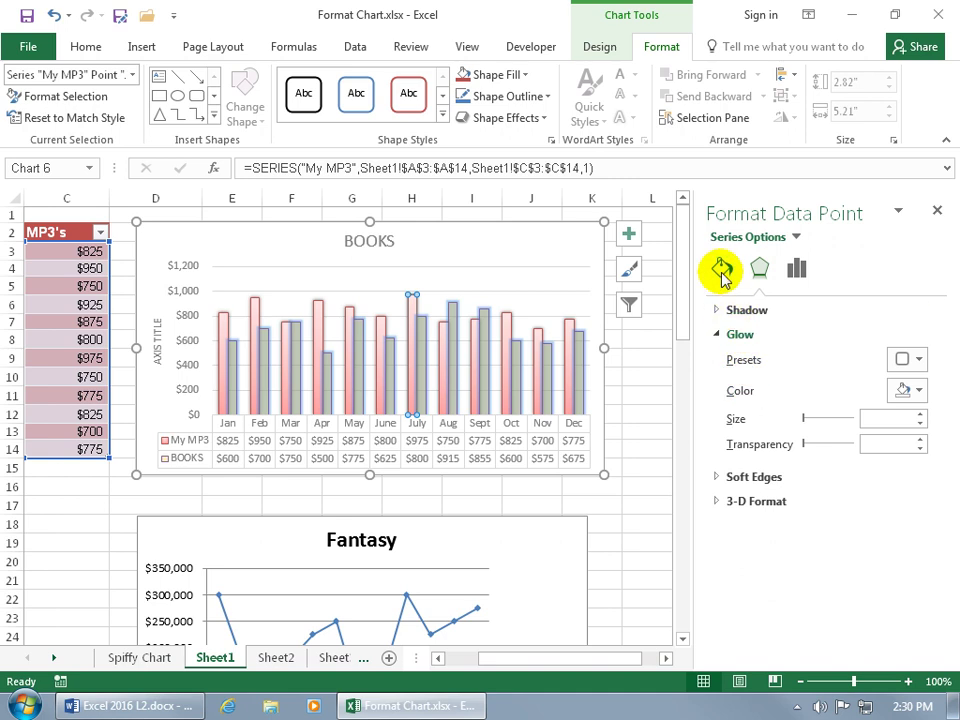
click(799, 273)
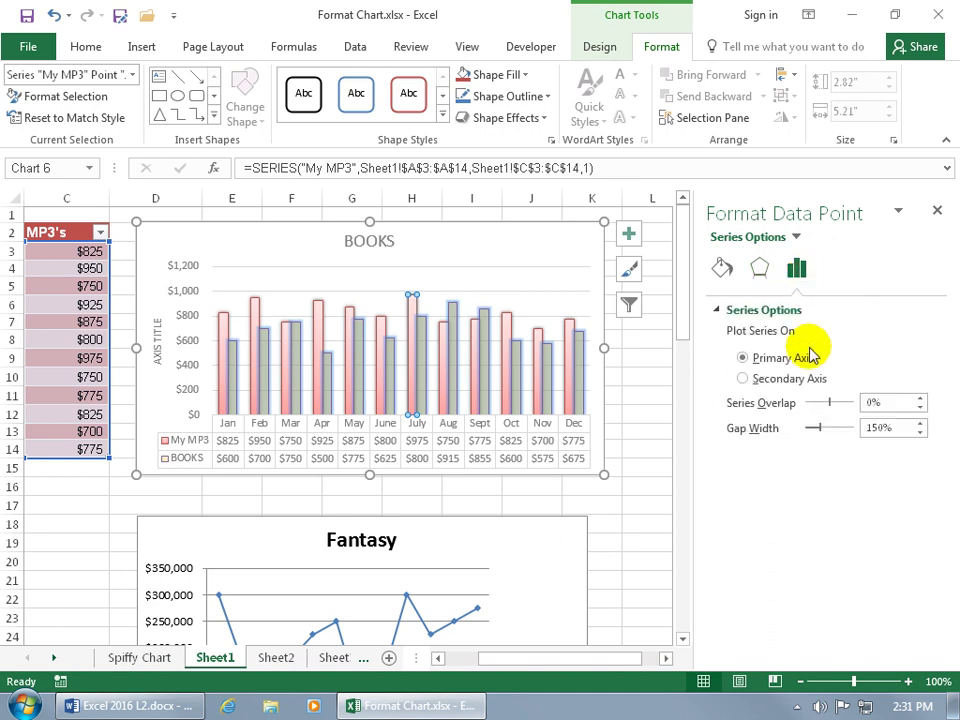
Give the July column of the My MP3 series a solid dark blue fill with 71% transparency
click(760, 270)
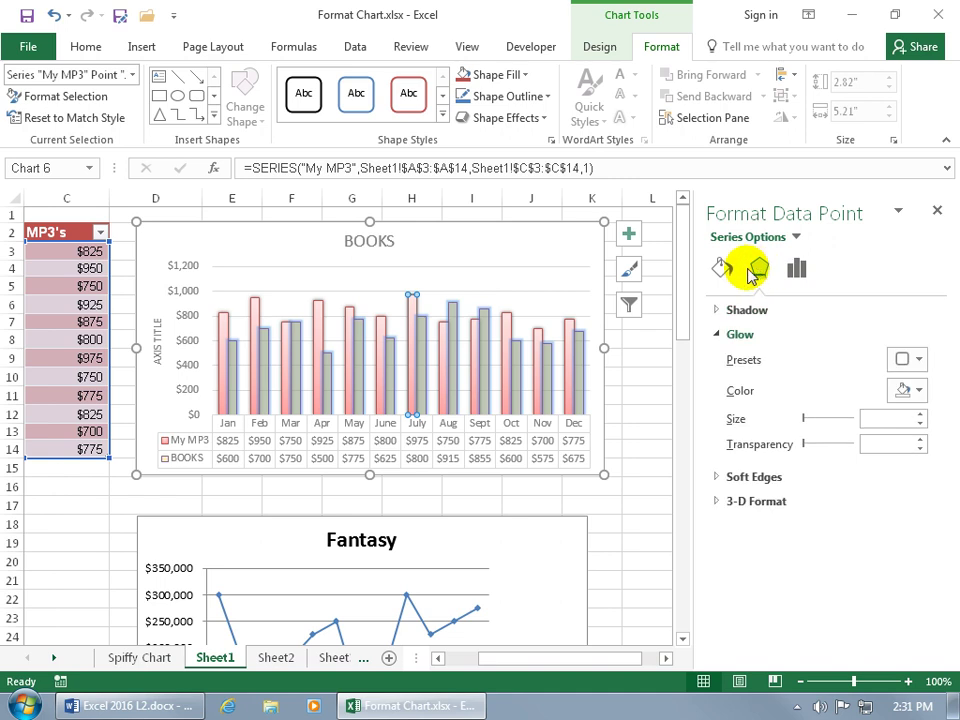
click(722, 268)
click(737, 382)
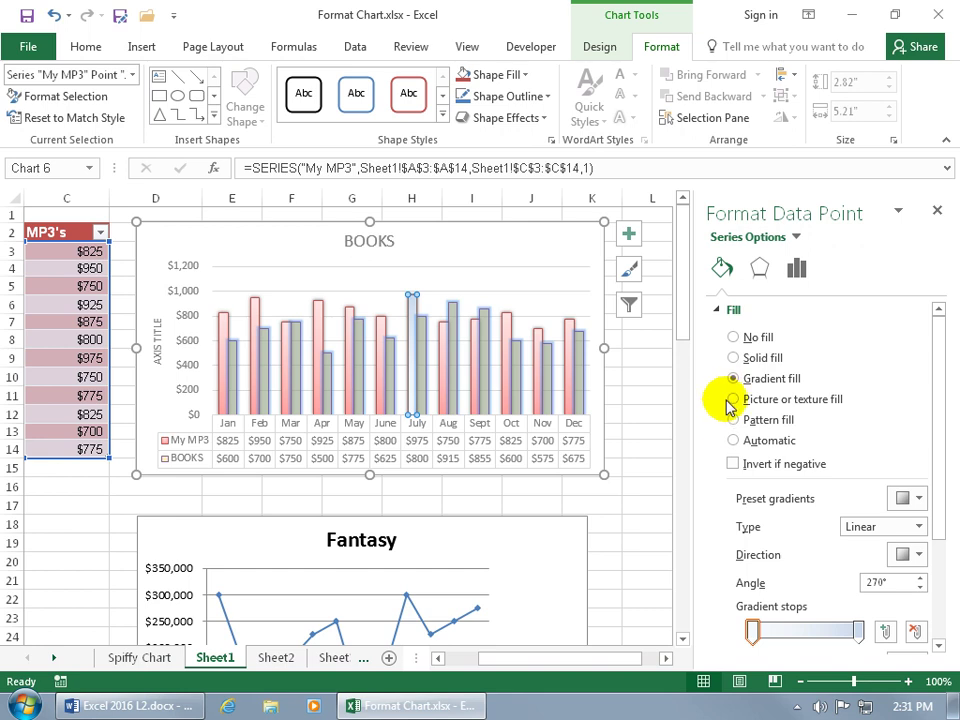
click(735, 359)
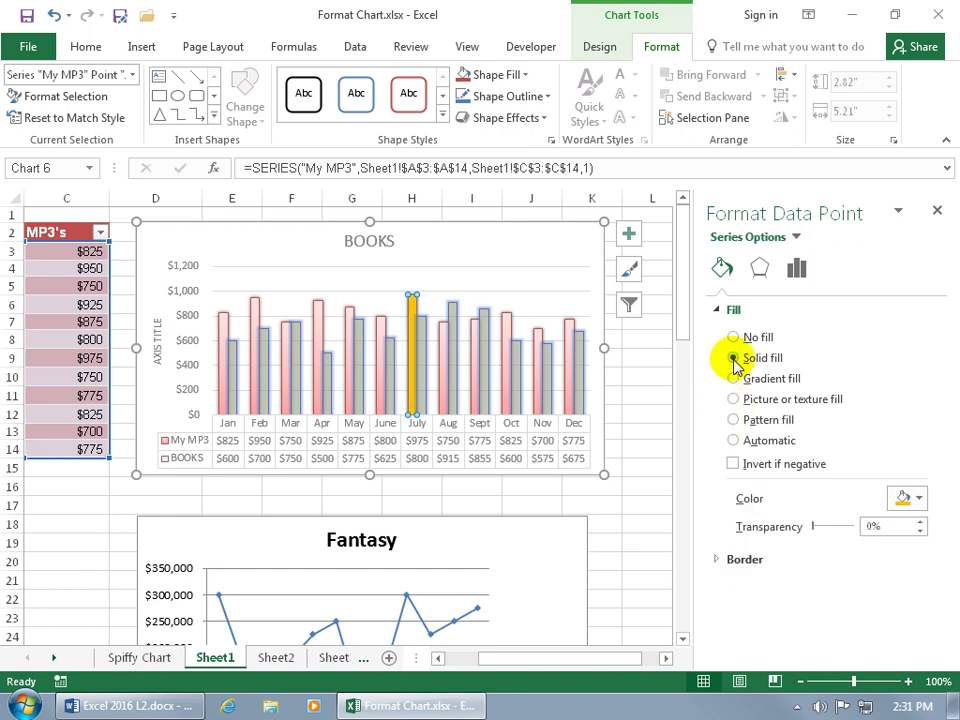
click(909, 498)
click(804, 459)
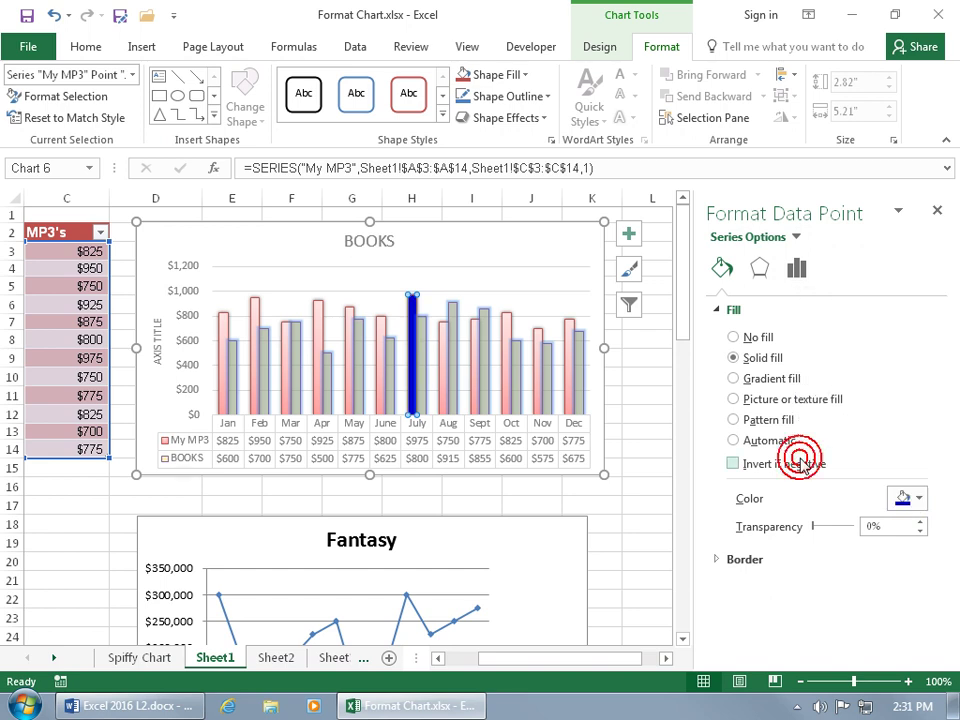
drag(813, 522, 844, 522)
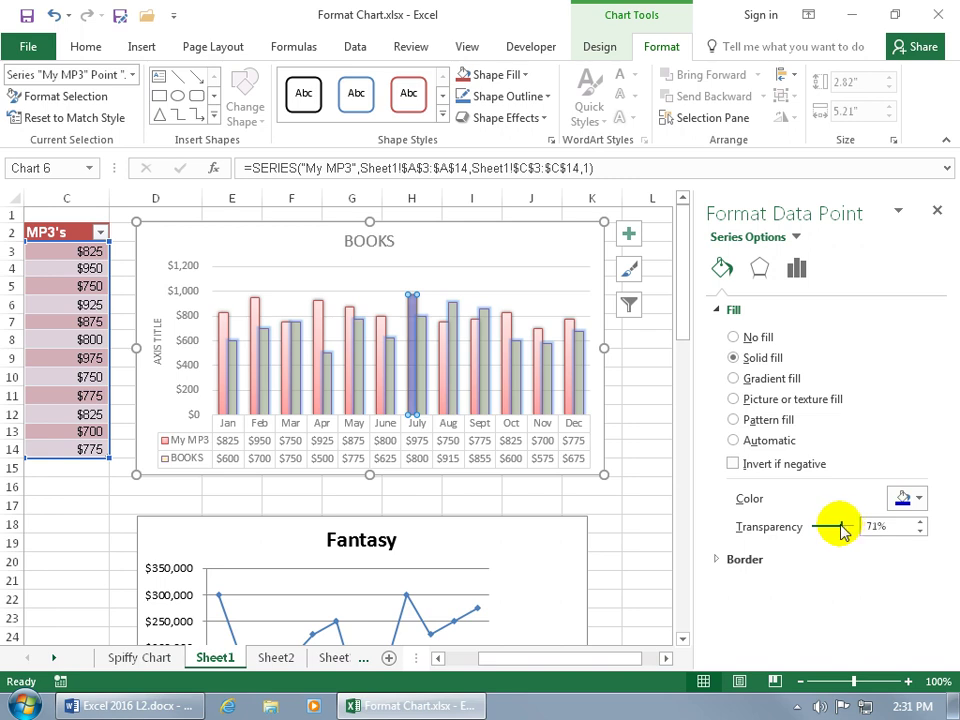
Examine the formatting options of the BOOKS chart's plot area, title alignment and vertical axis
click(560, 283)
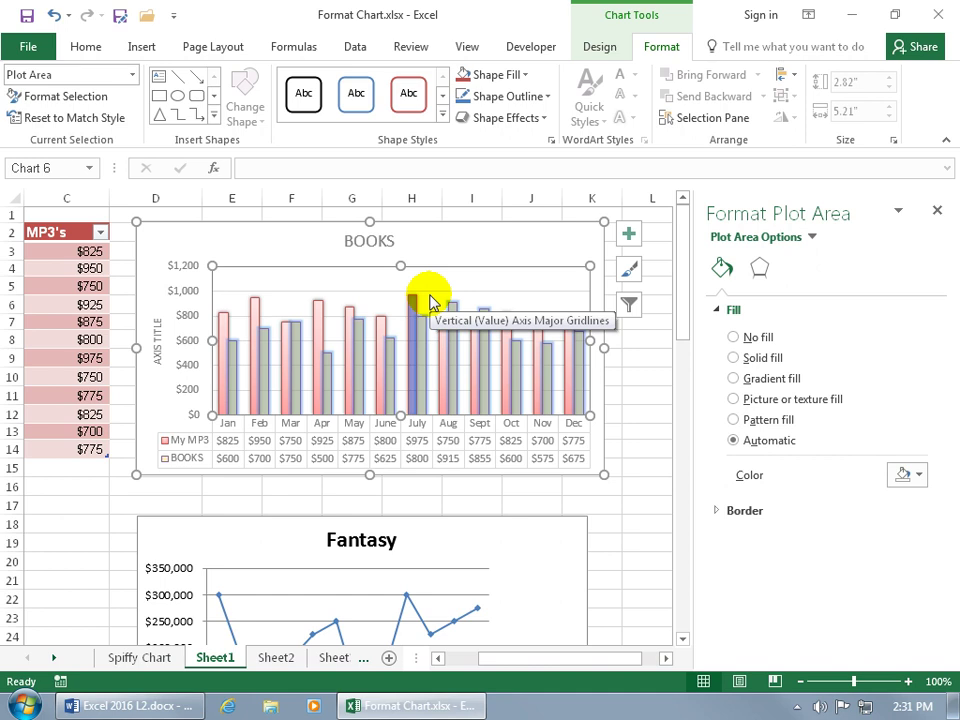
click(357, 241)
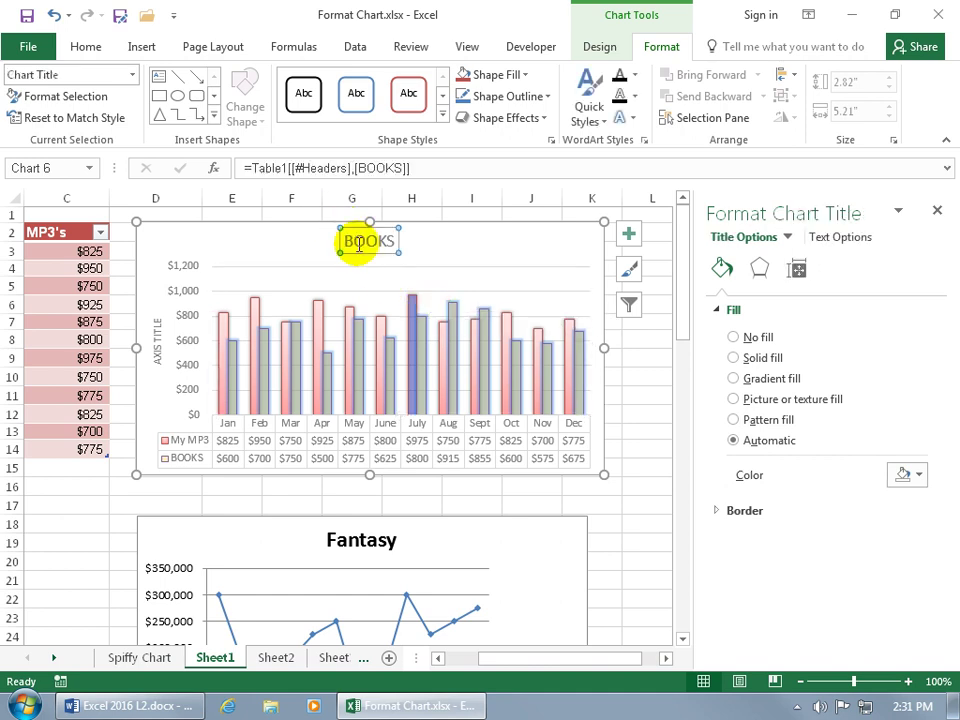
click(797, 272)
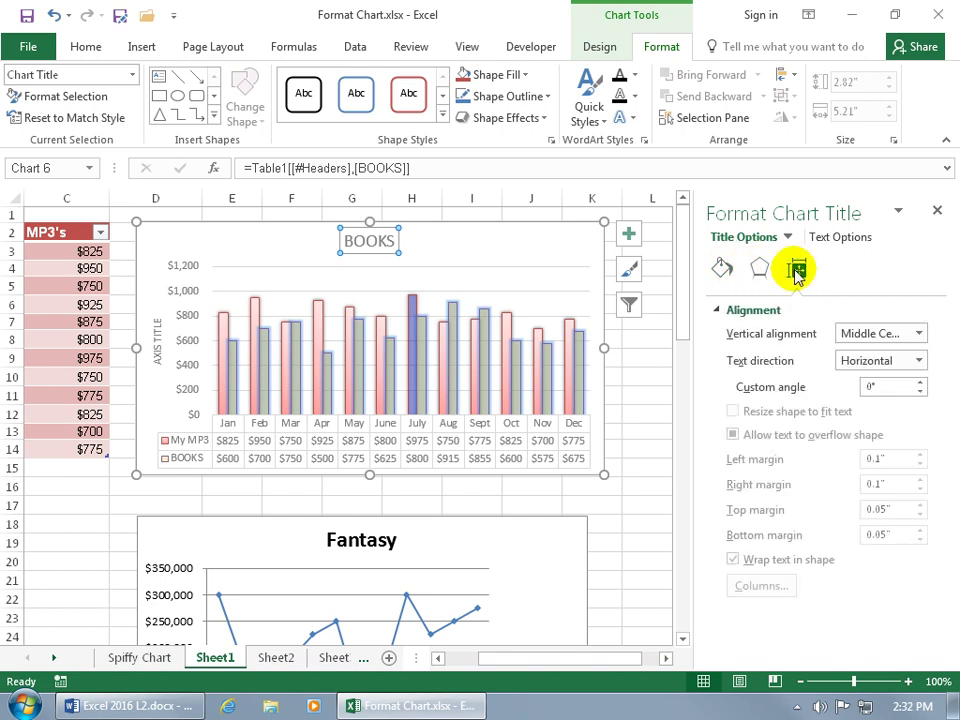
click(184, 296)
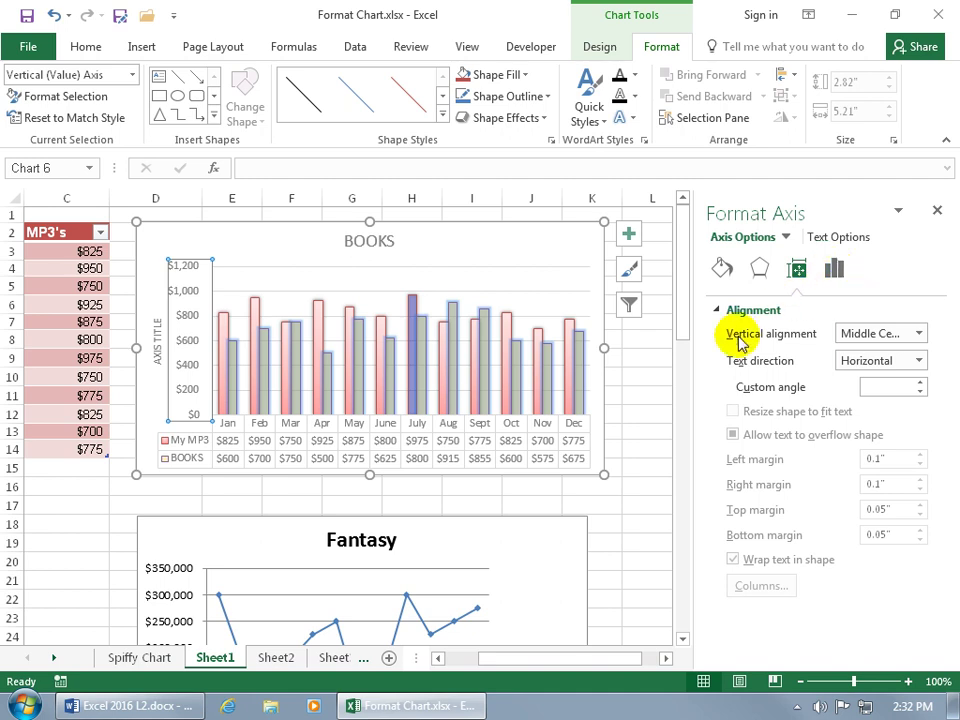
Select the vertical axis of the Fantasy chart and open its number format settings
click(634, 398)
scroll(644, 448, down, 4)
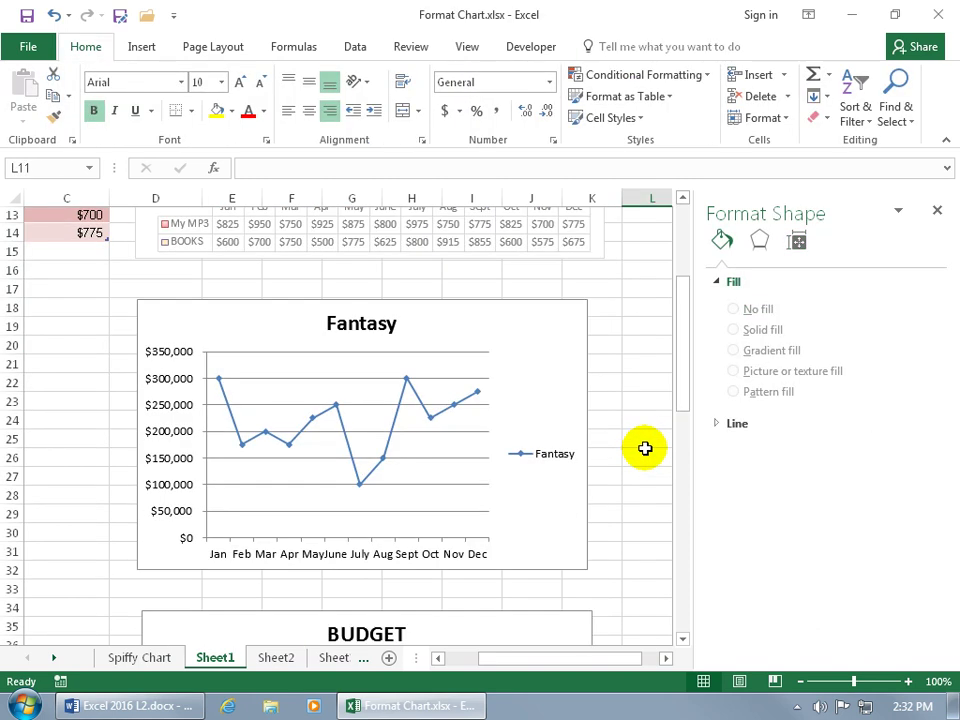
scroll(645, 448, down, 1)
click(457, 371)
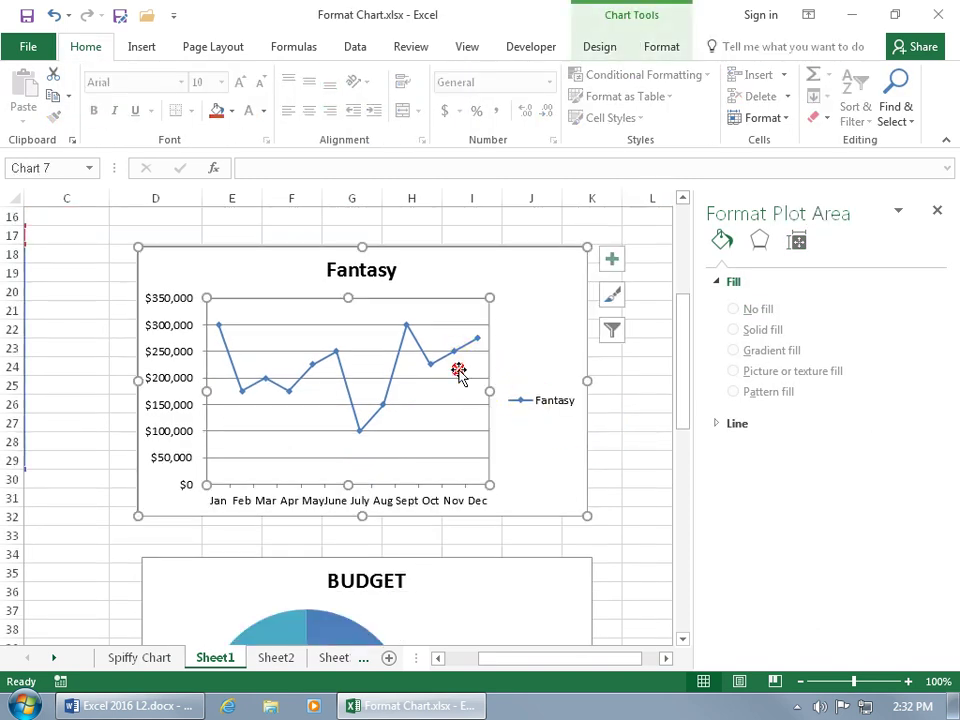
click(178, 381)
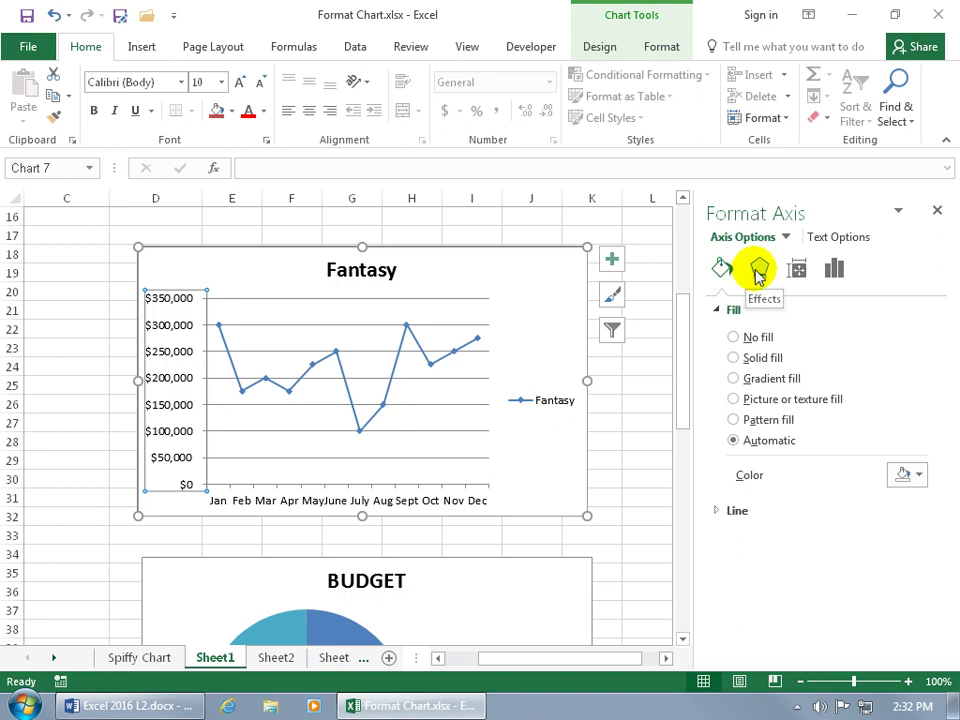
click(834, 270)
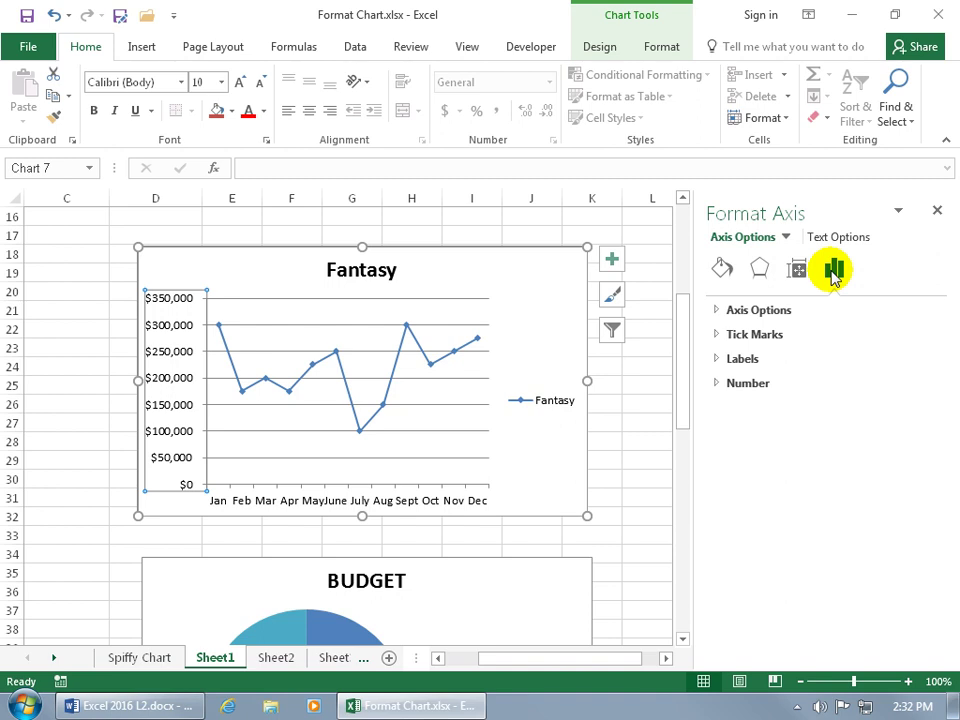
click(716, 383)
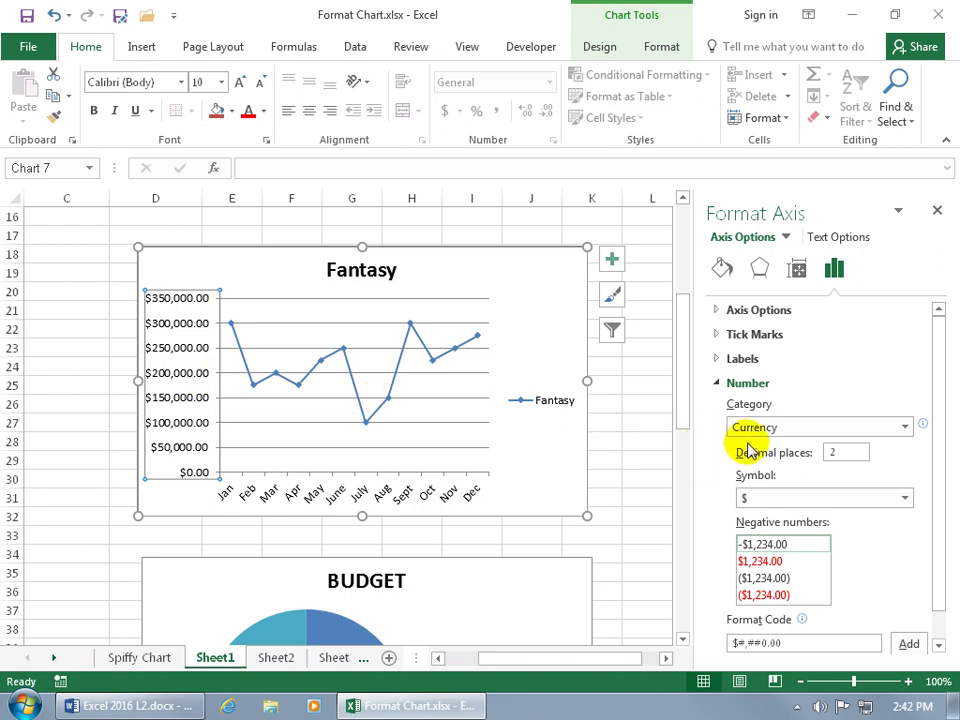
Try the General number format on the Fantasy chart's vertical axis and return it to Currency
click(903, 428)
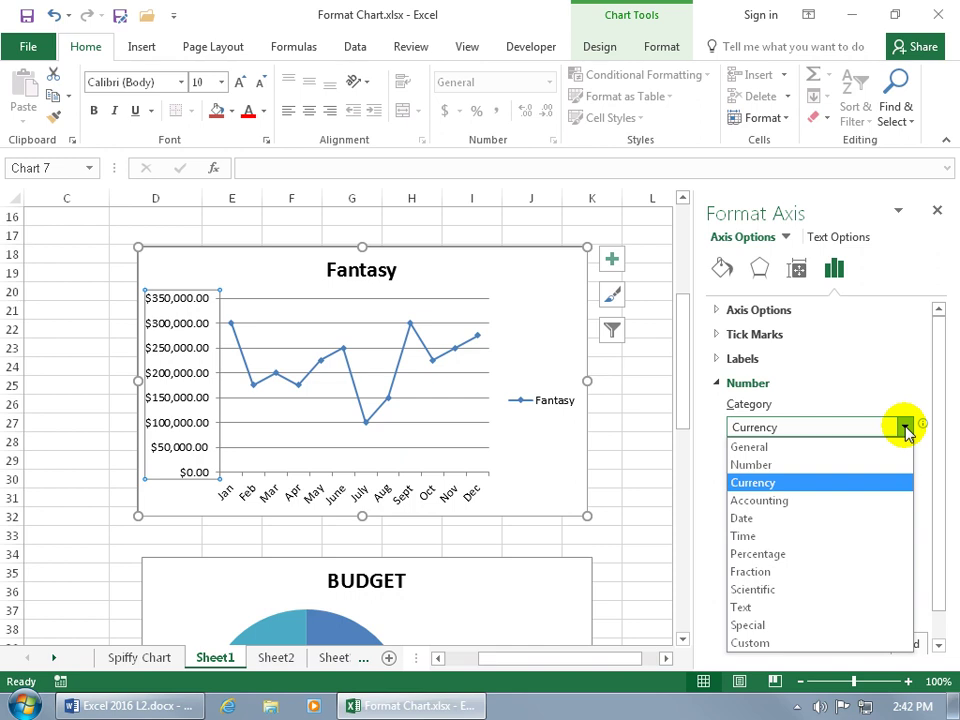
click(820, 448)
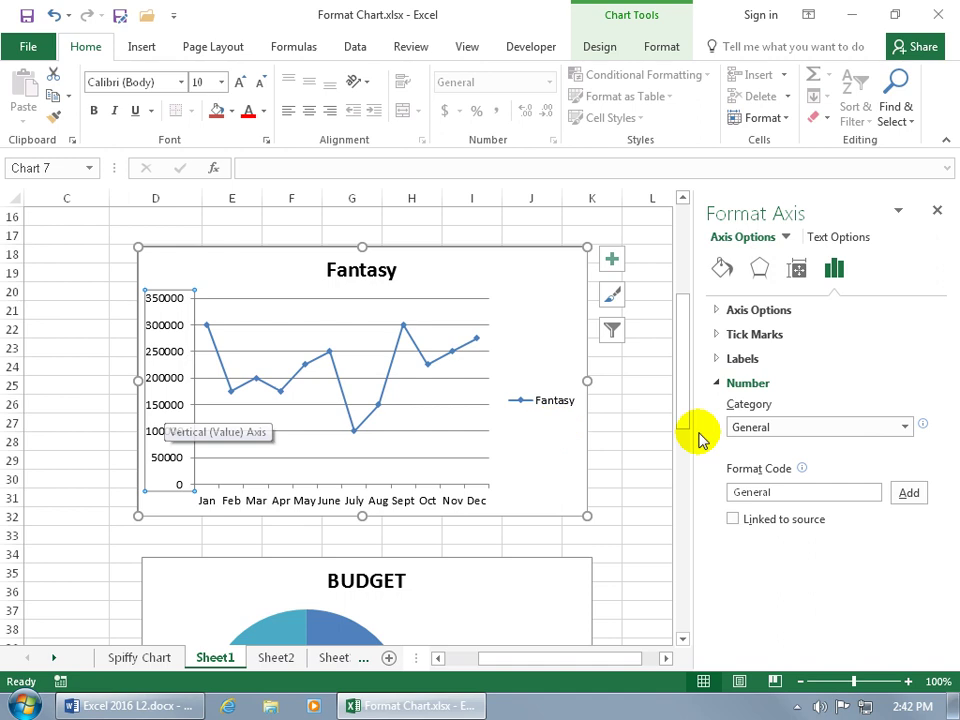
click(905, 428)
click(878, 482)
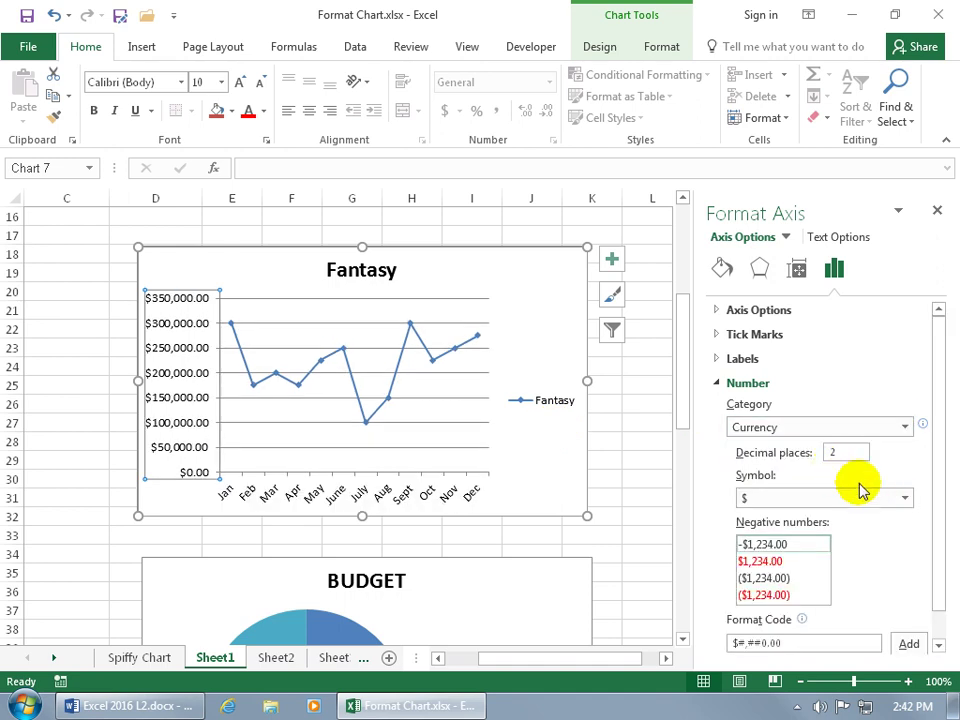
Add the custom format code "$#,##0.00," with a trailing comma to the Fantasy chart's vertical axis, keeping the $ symbol
click(905, 498)
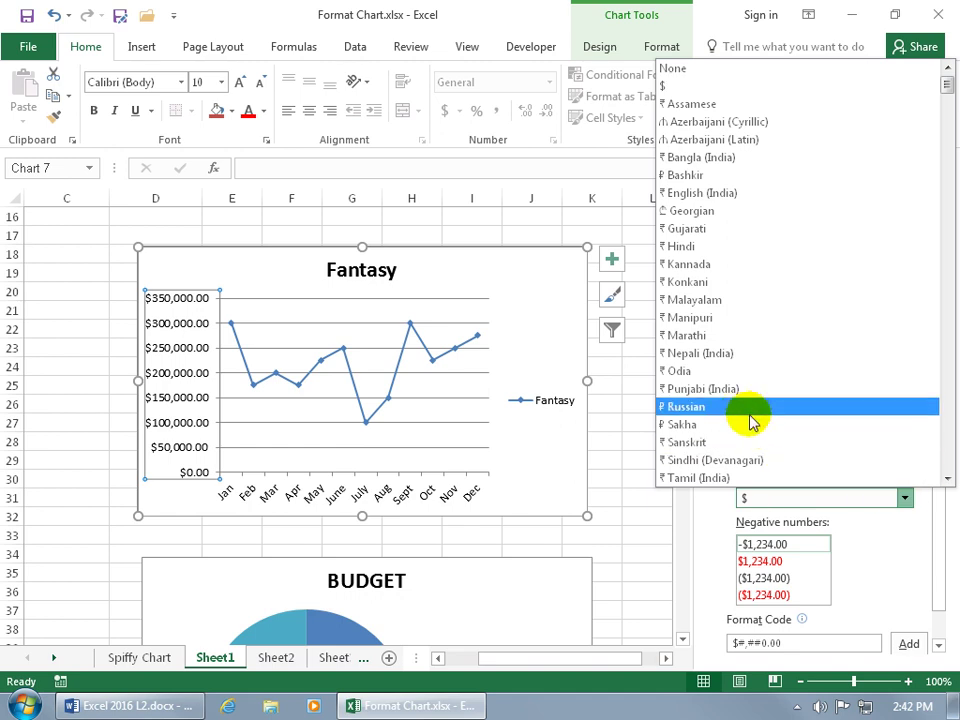
click(876, 542)
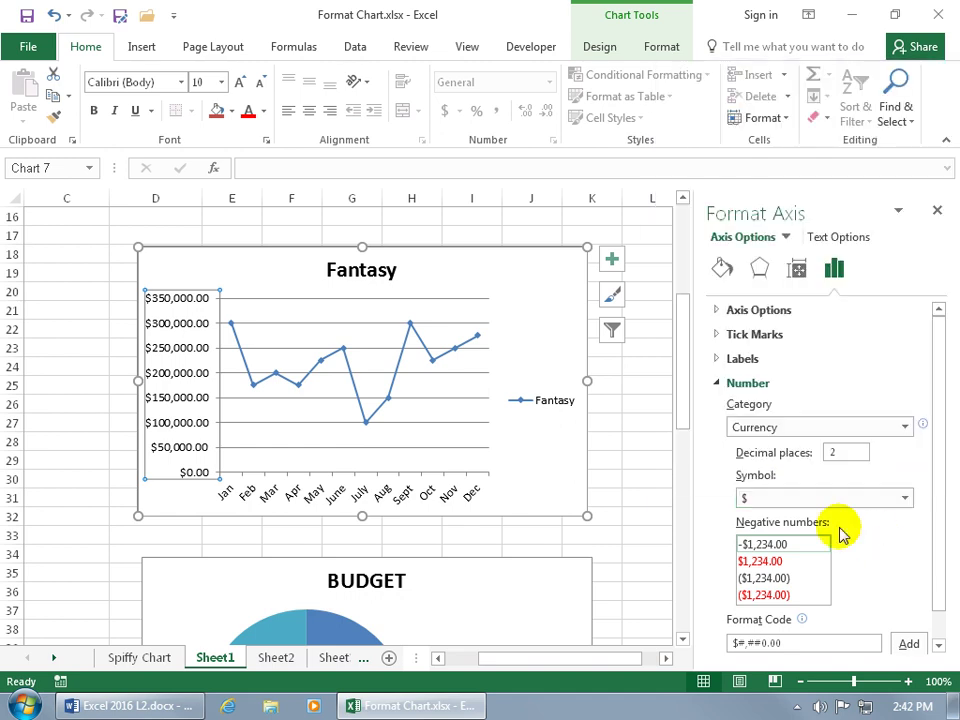
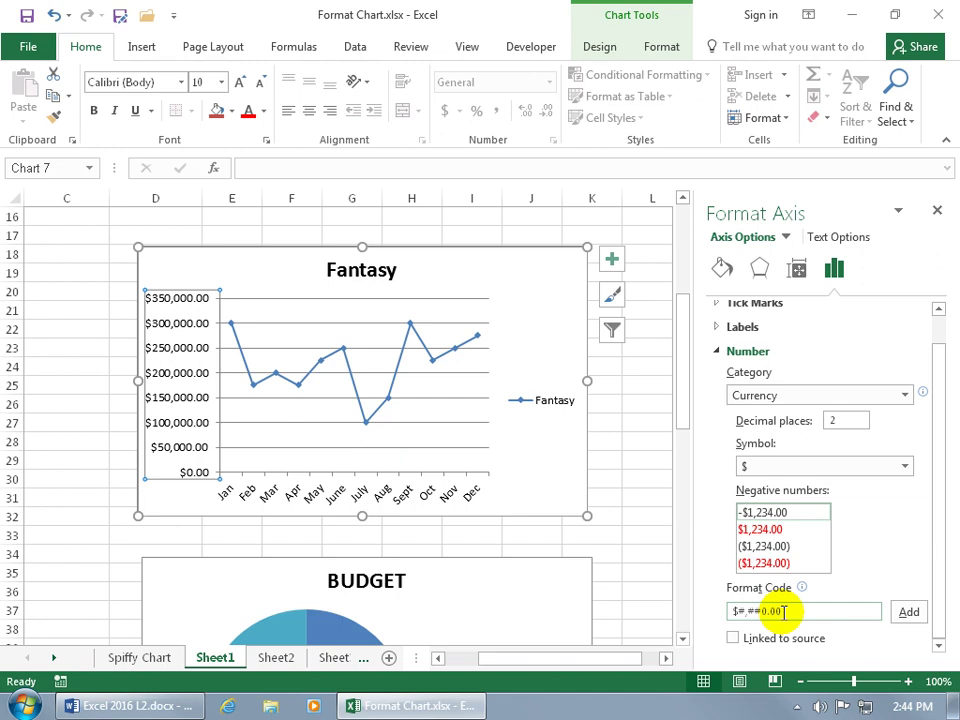
click(784, 611)
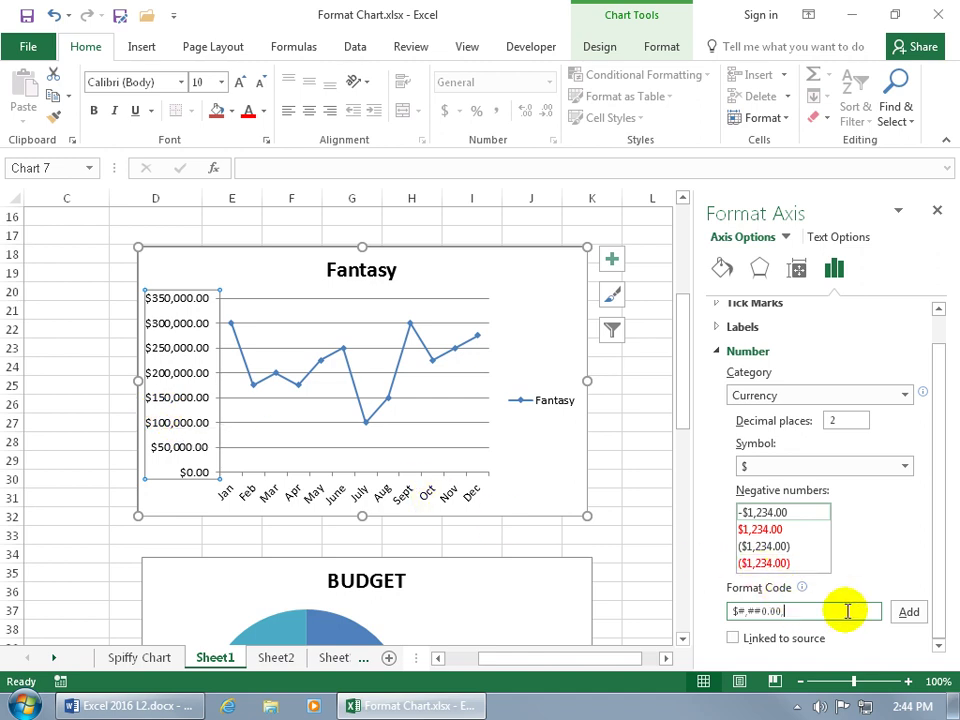
click(907, 613)
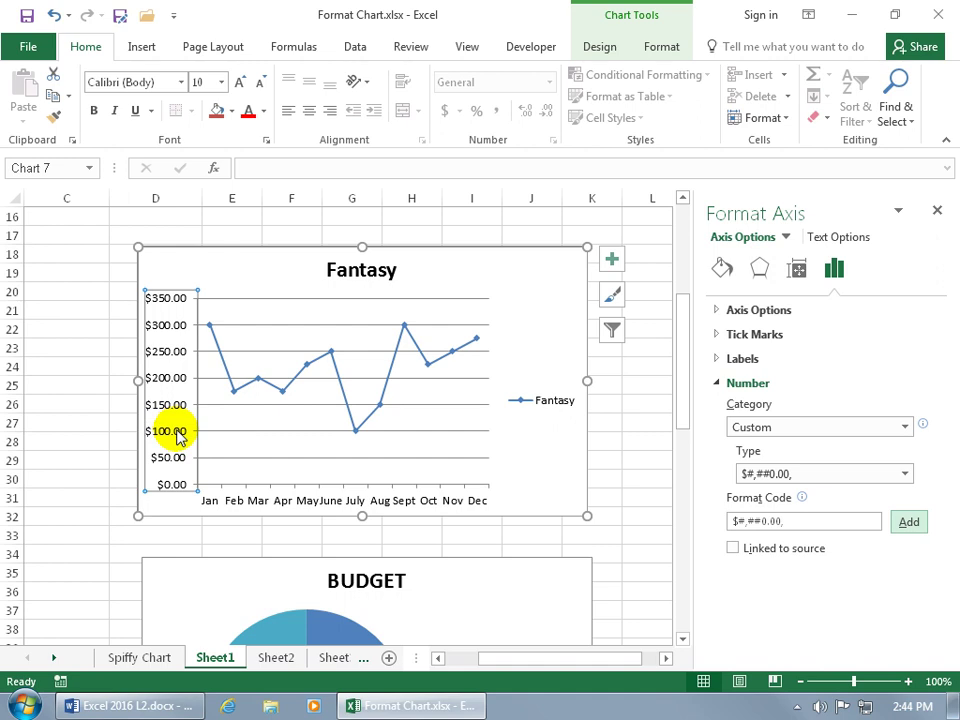
Add a primary vertical axis title to the Fantasy chart
click(614, 264)
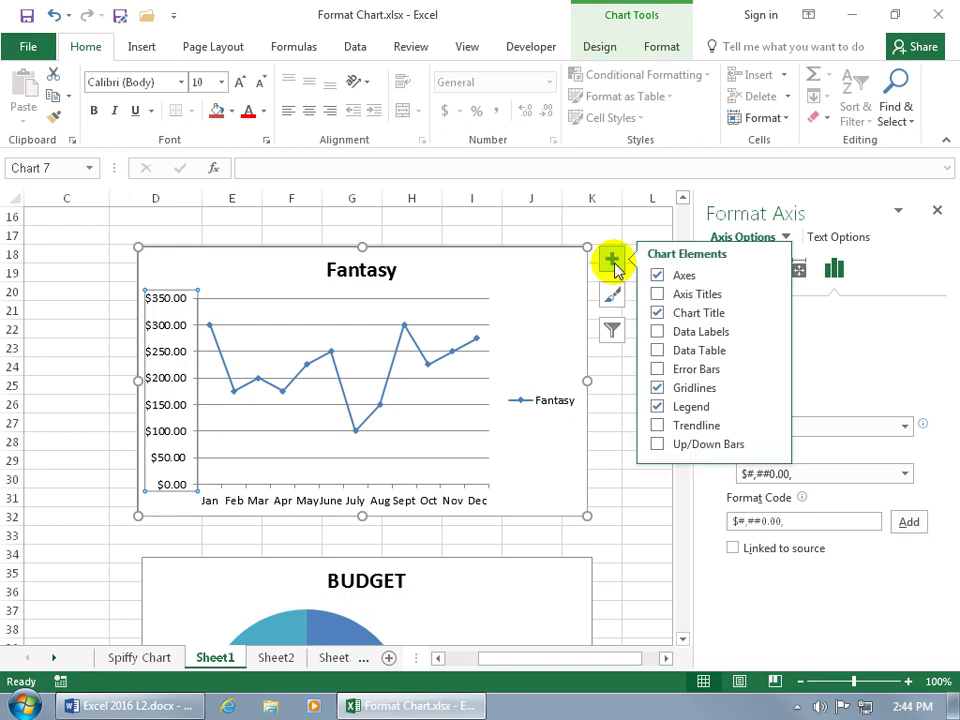
click(658, 294)
click(745, 294)
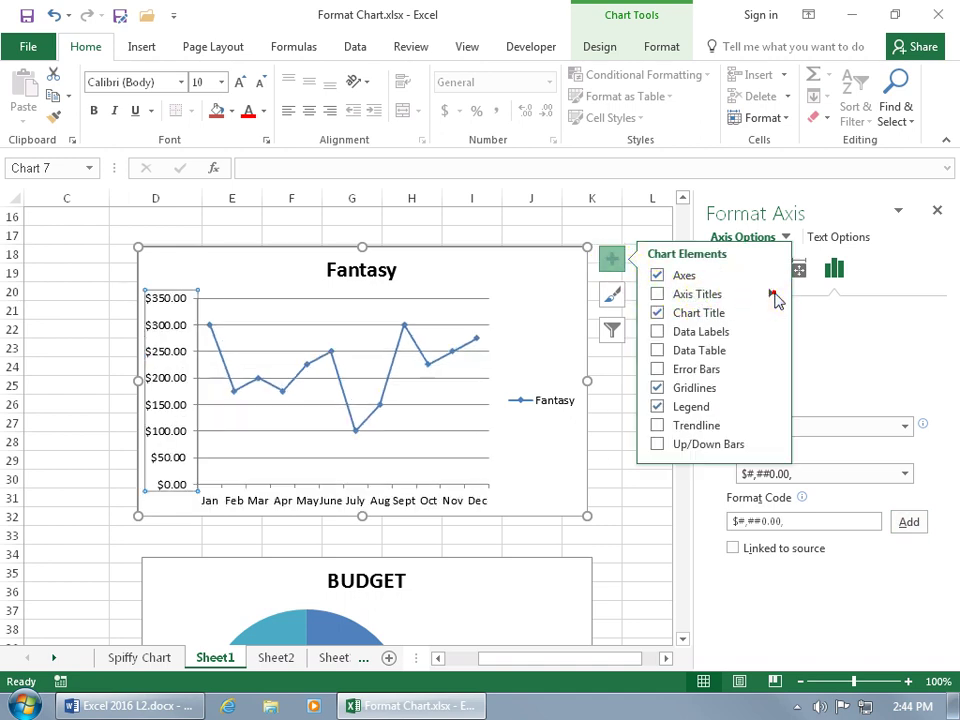
click(776, 295)
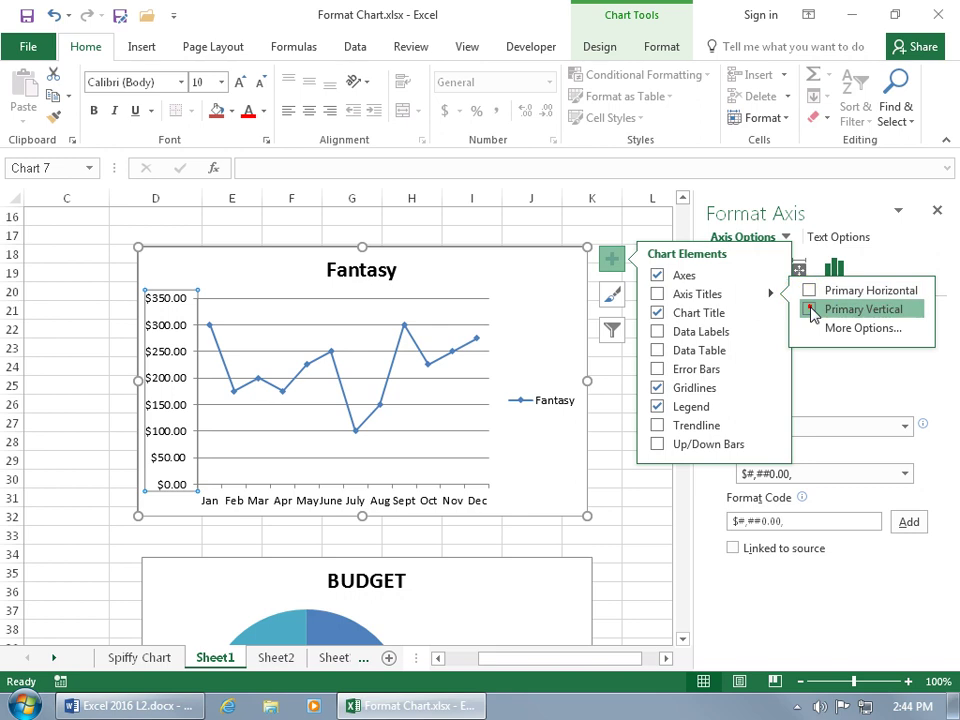
click(809, 309)
Replace the Fantasy chart's vertical axis title text with "Thousands"
click(159, 386)
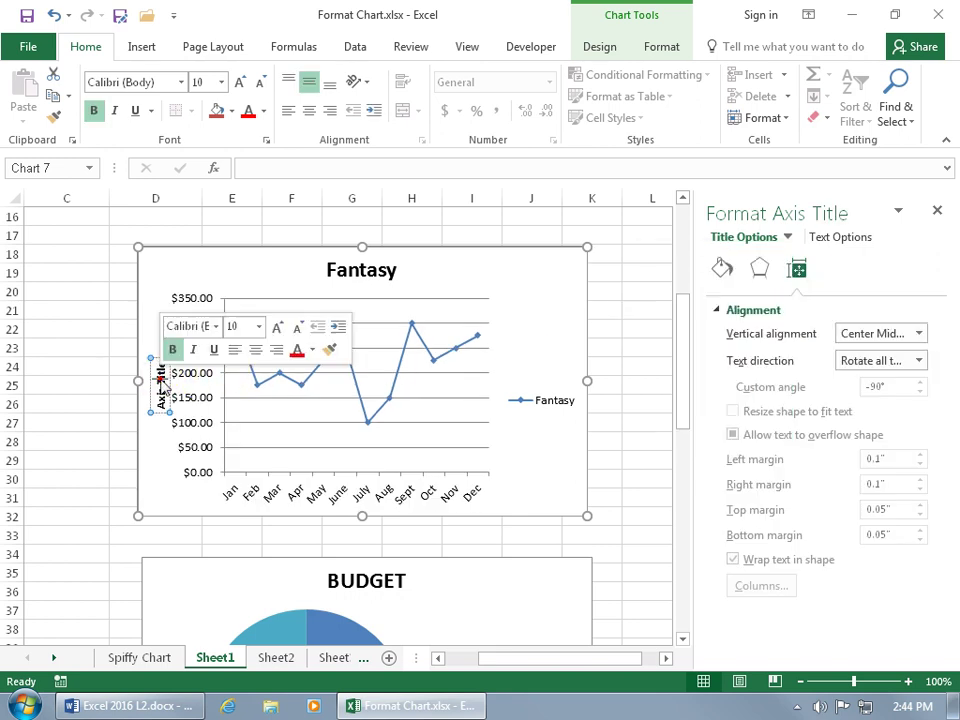
text(Thousa)
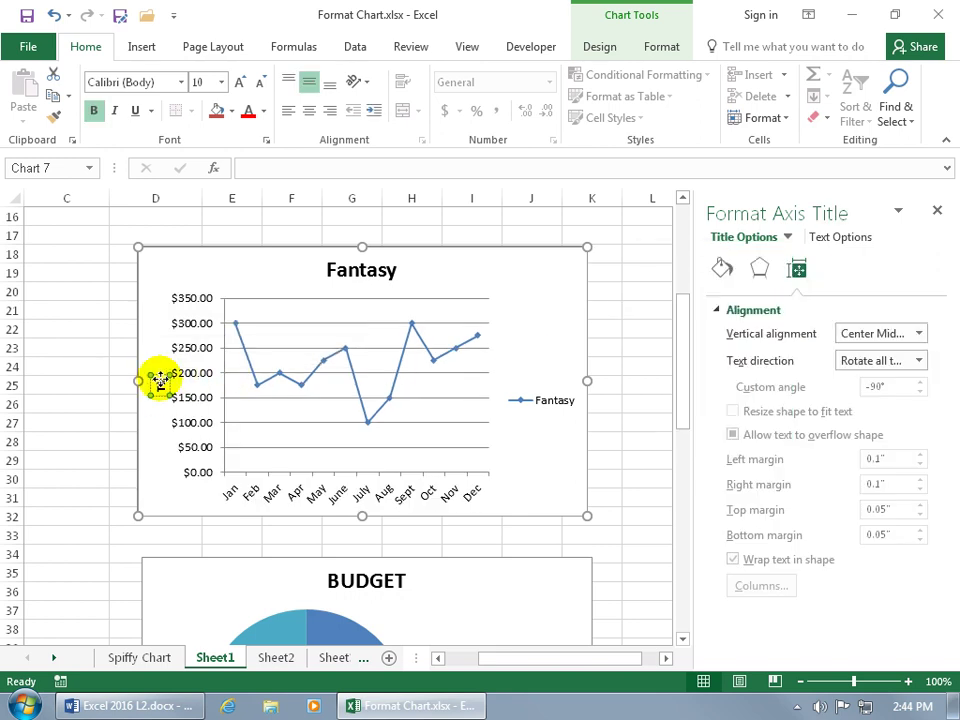
text(nds)
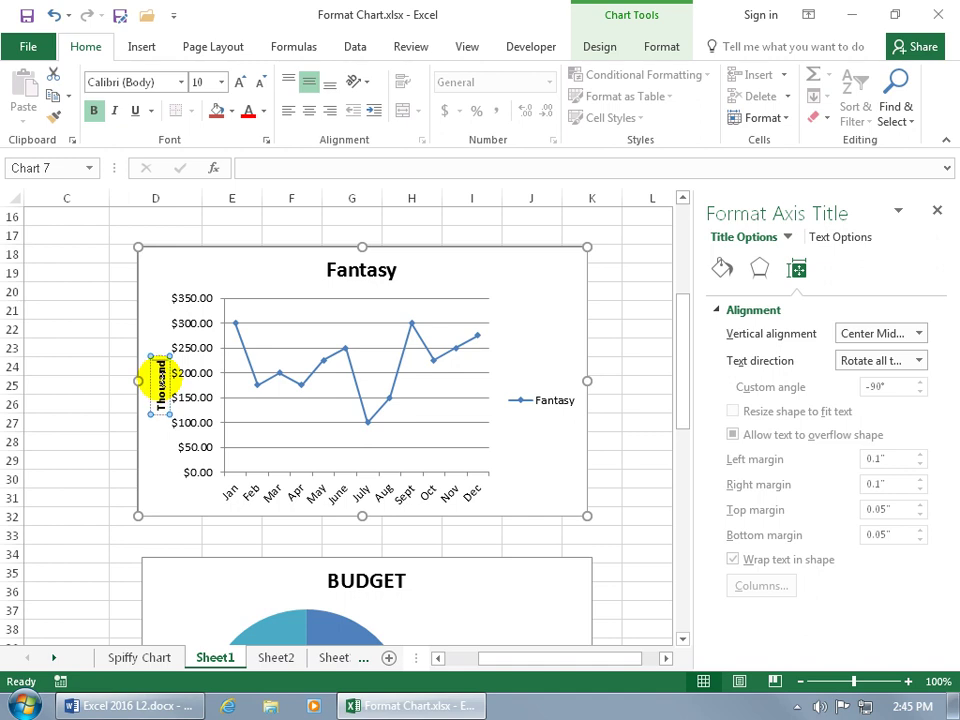
click(146, 448)
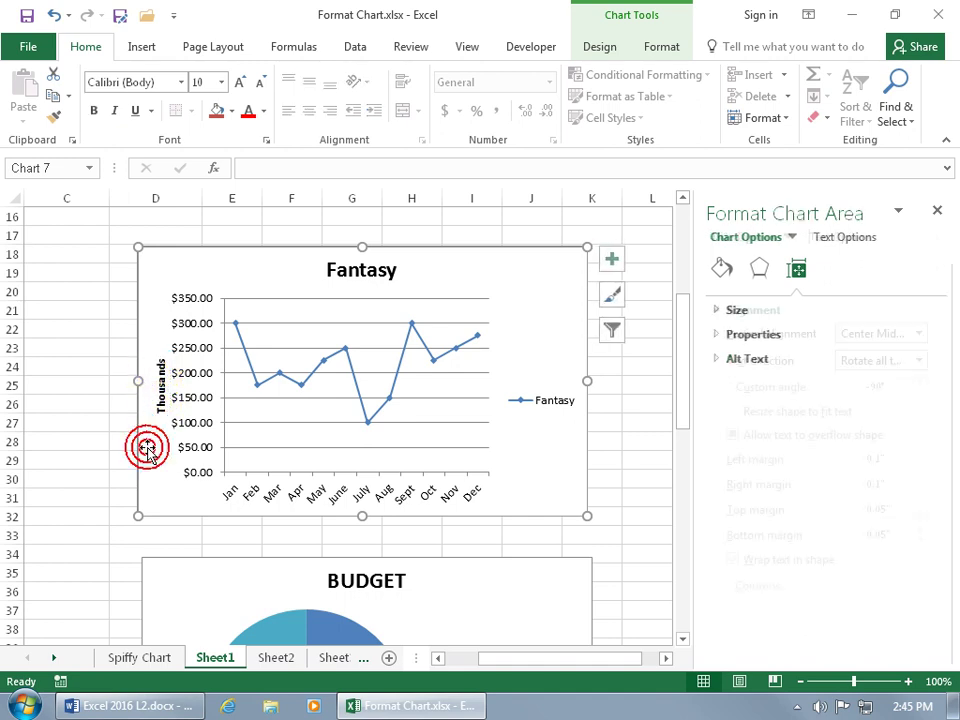
Examine the Fantasy vertical axis's number format code and the list of available custom types
click(199, 399)
click(199, 399)
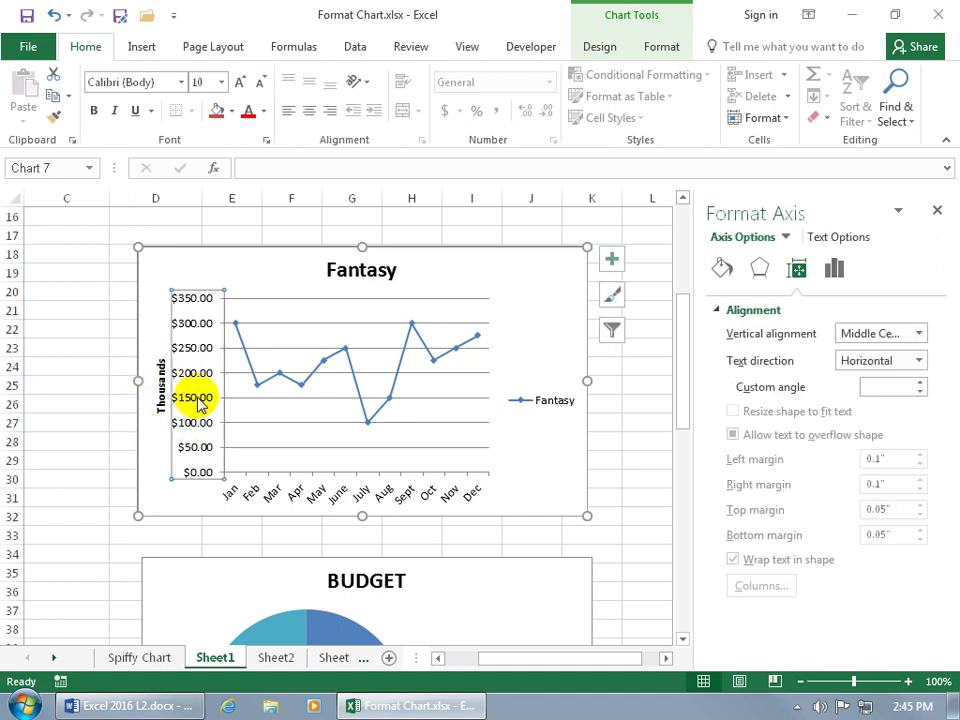
click(840, 277)
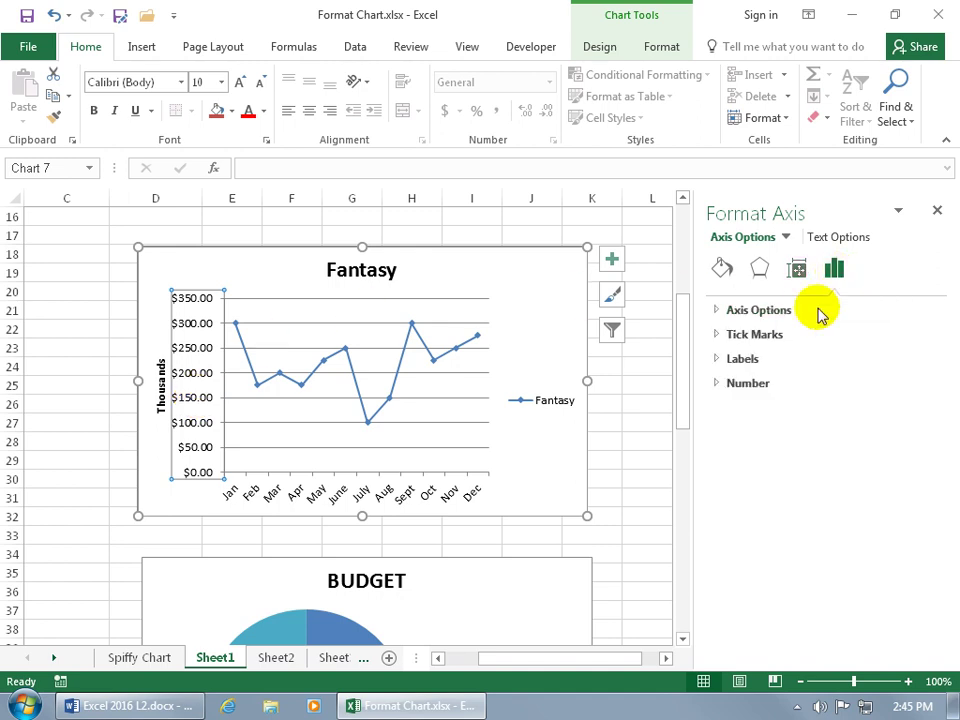
click(719, 386)
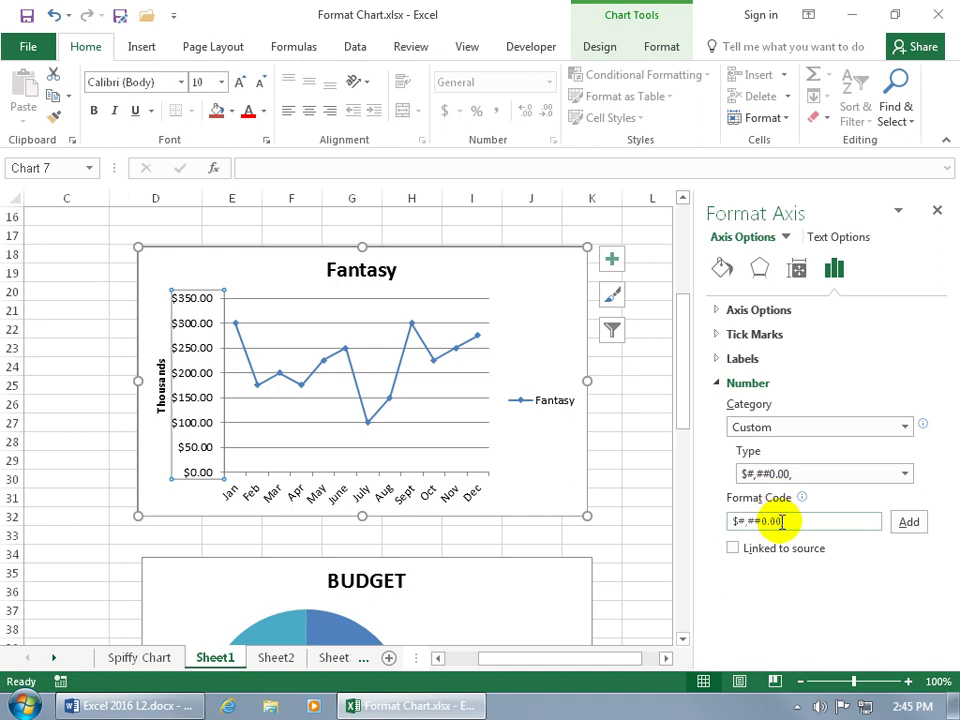
click(906, 476)
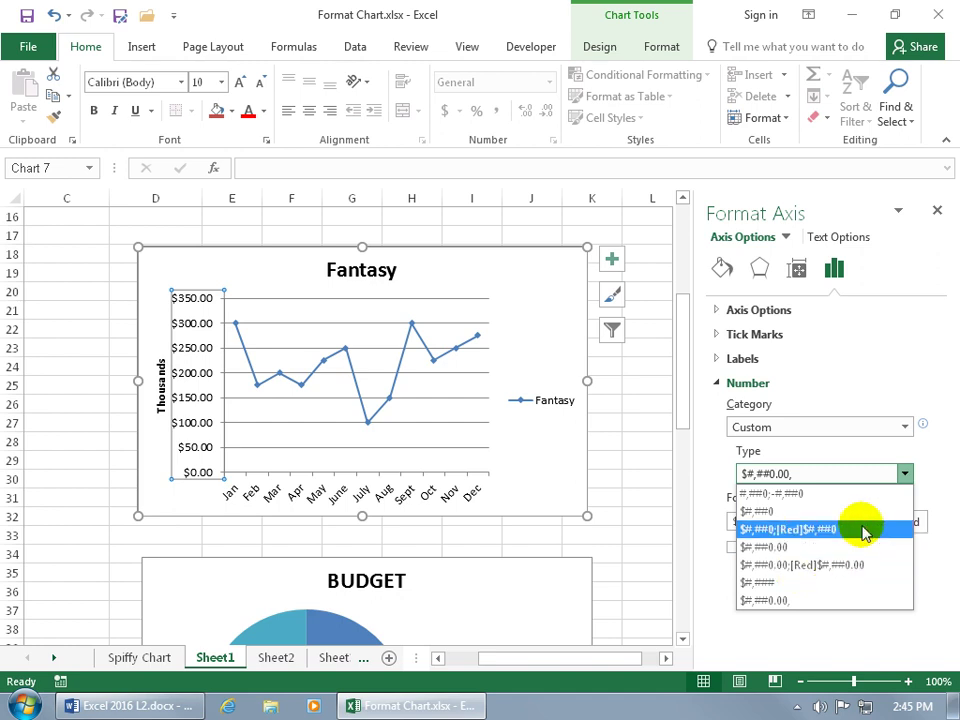
click(905, 474)
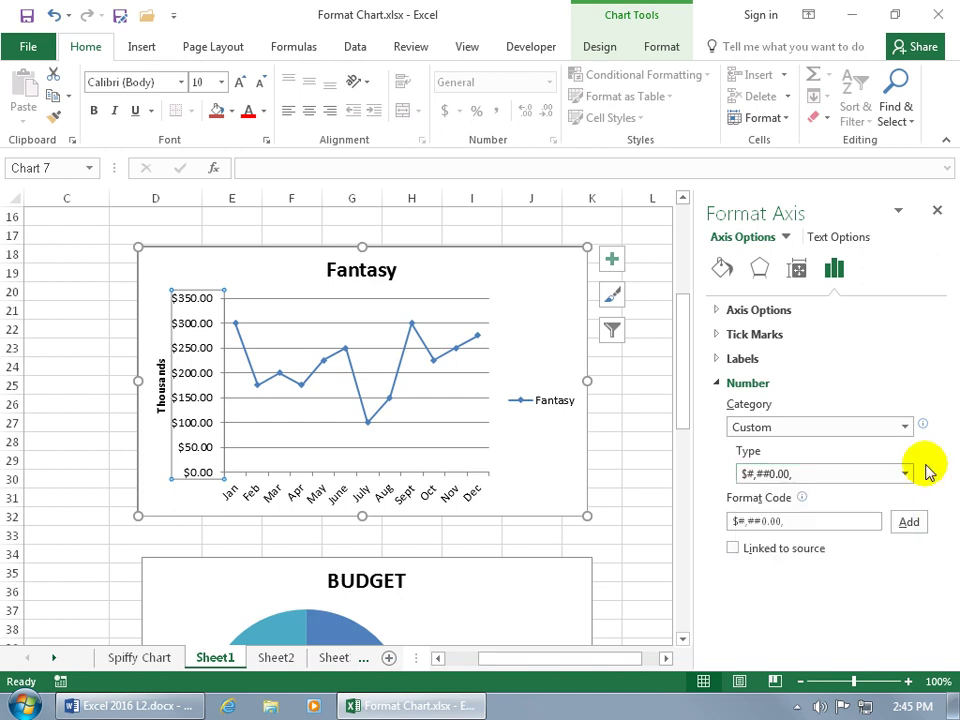